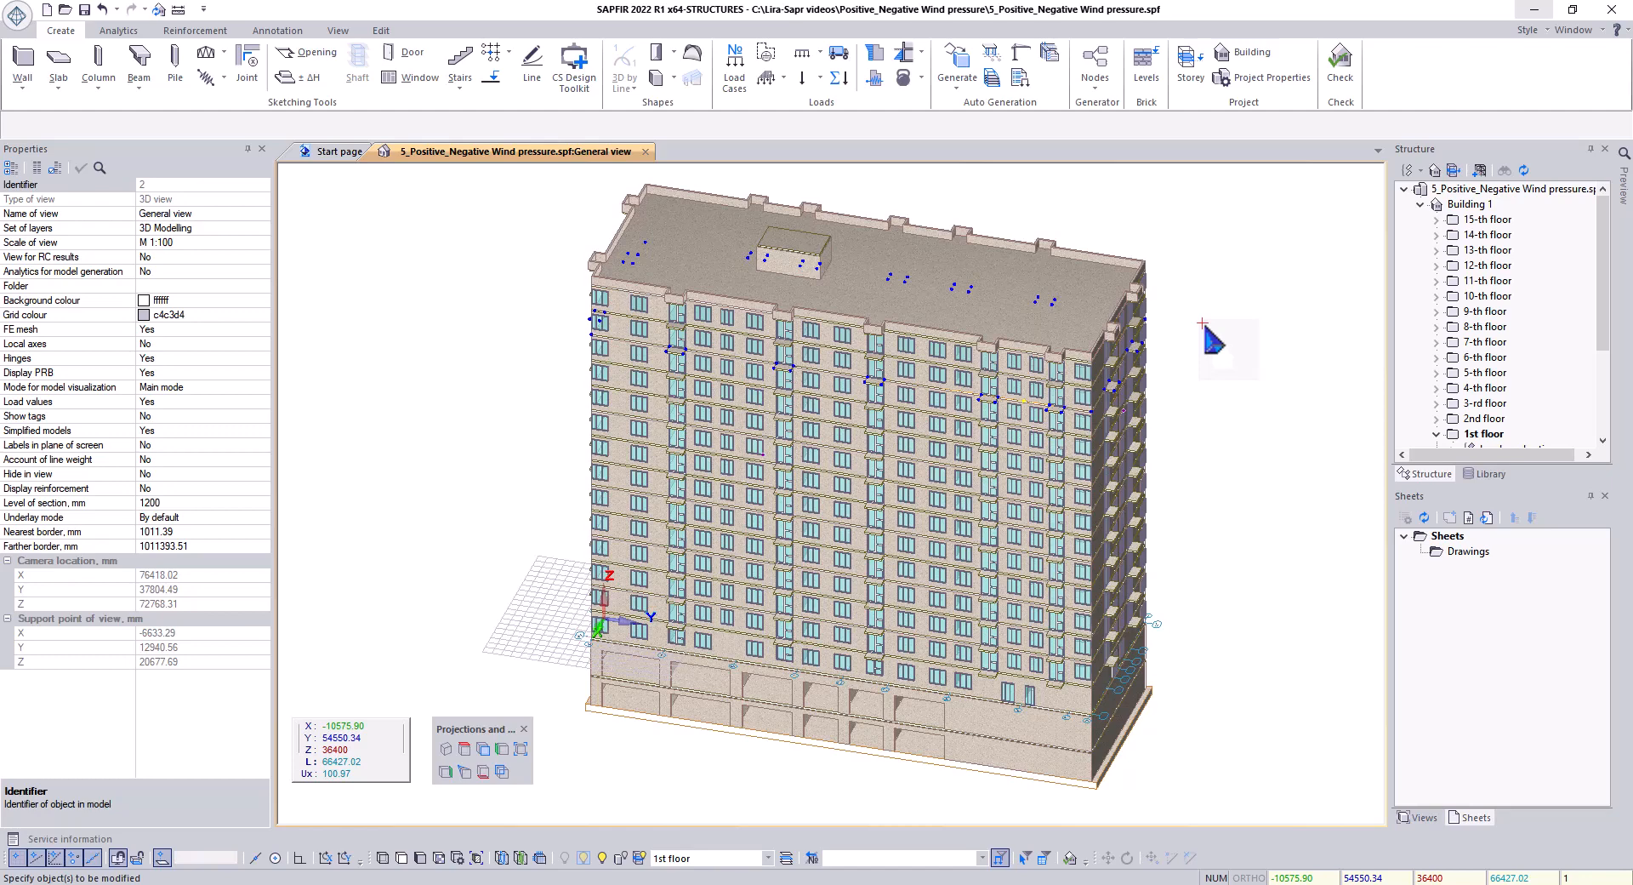
Start a new wind load applied as 2 - positive/negative wind pressure and switch on loading to side walls.
{"action": "left_click", "coordinate": [879, 61]}
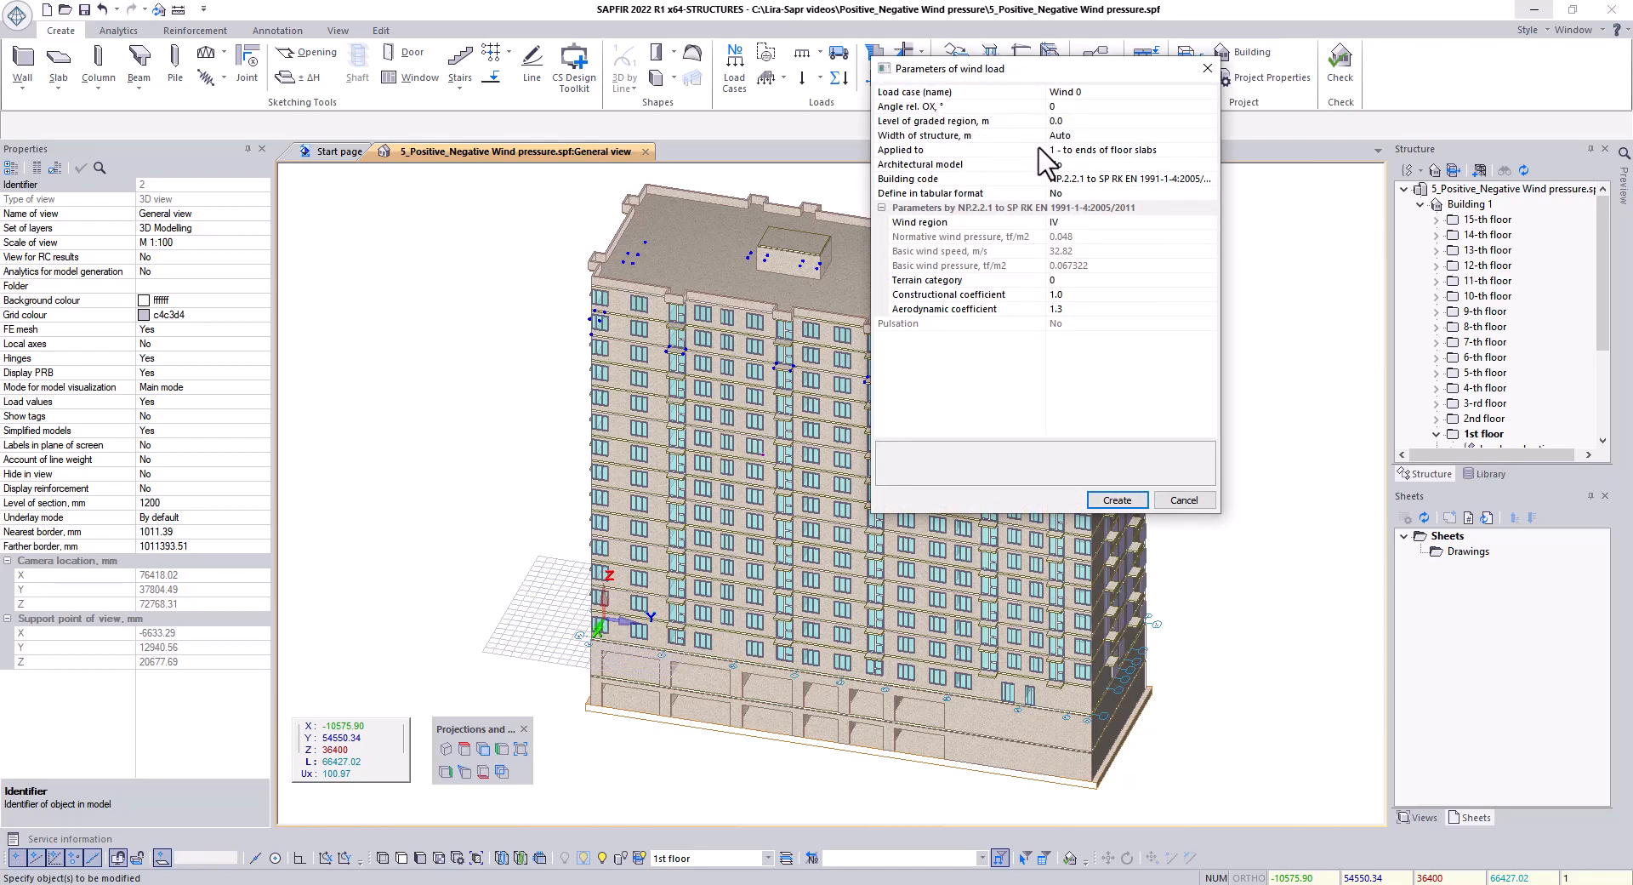
{"action": "double_click", "coordinate": [1031, 151]}
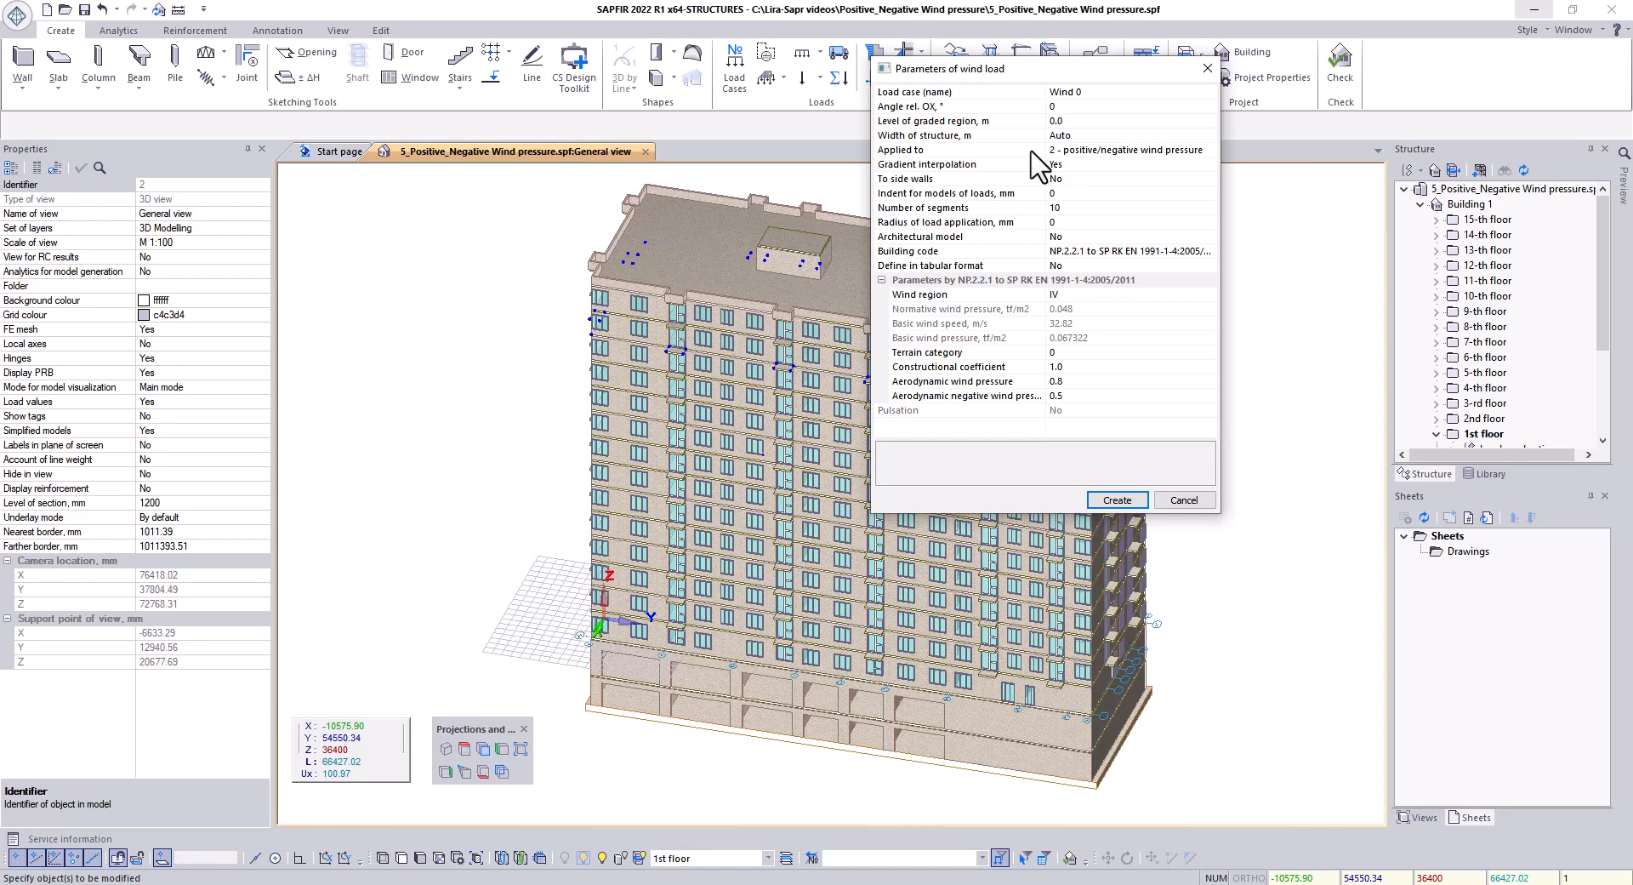
{"action": "left_click", "coordinate": [1031, 179]}
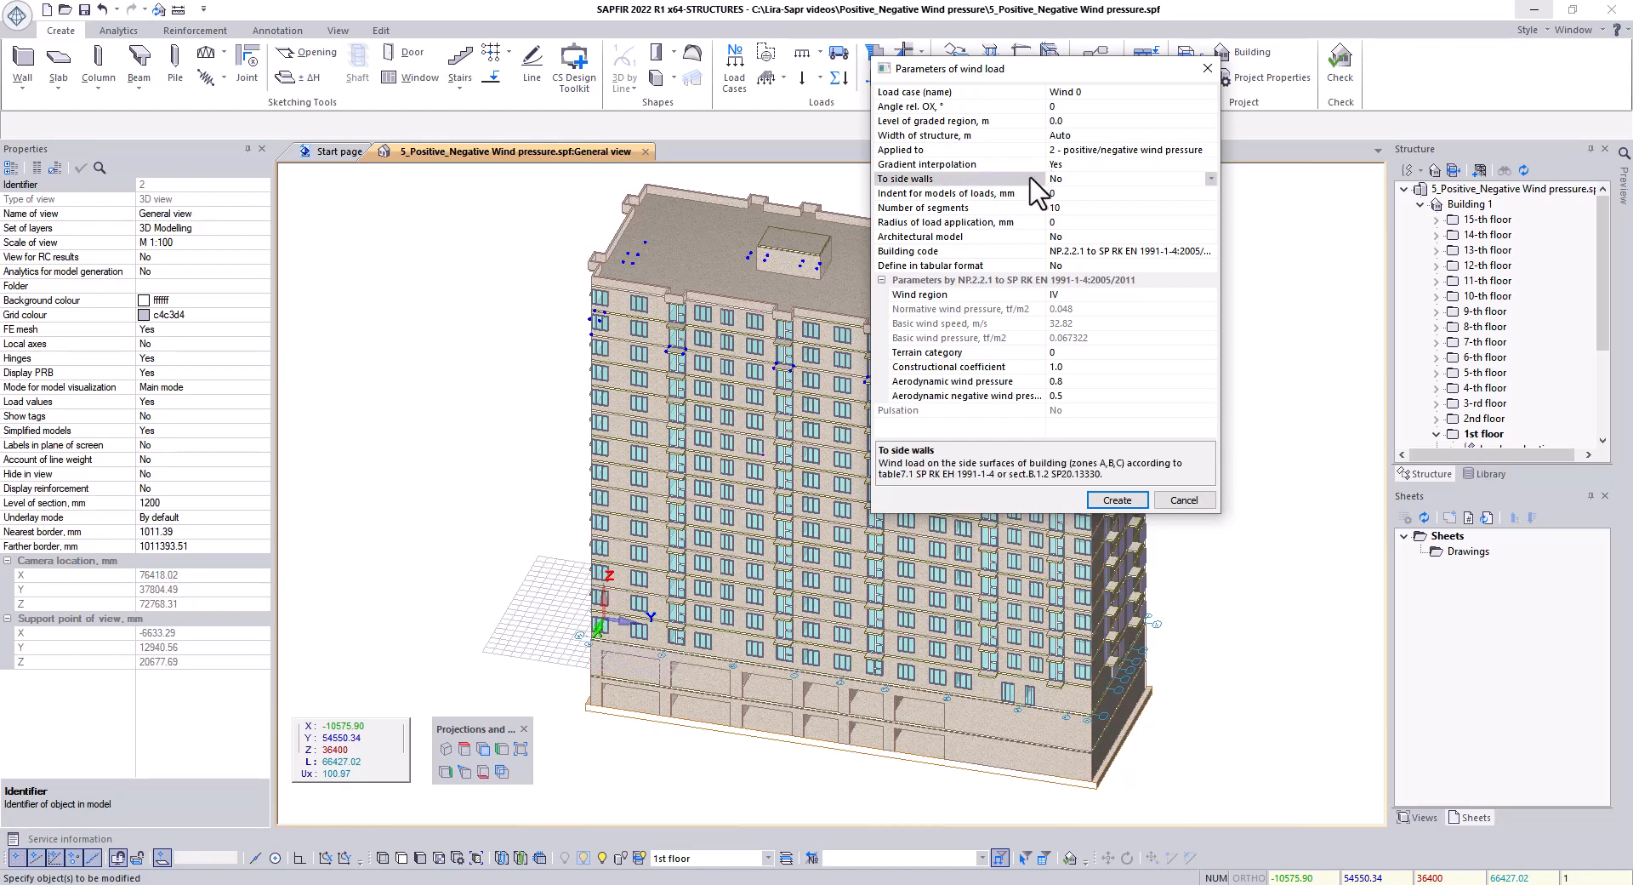
{"action": "double_click", "coordinate": [1031, 179]}
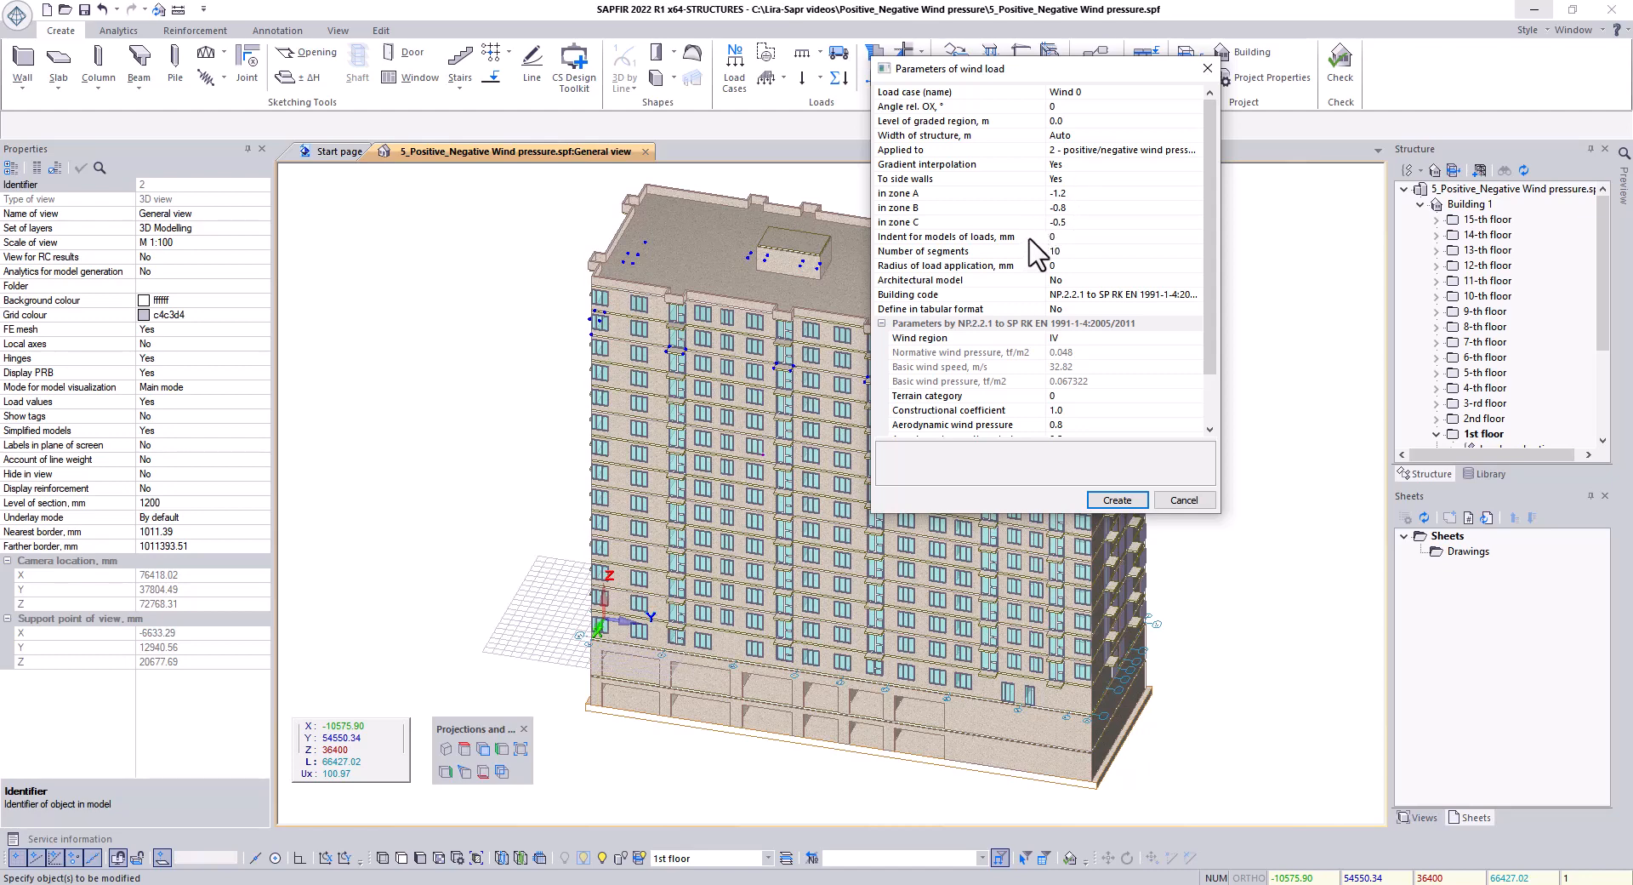
Set the wind load's number of segments to 30.
{"action": "left_click", "coordinate": [1076, 236]}
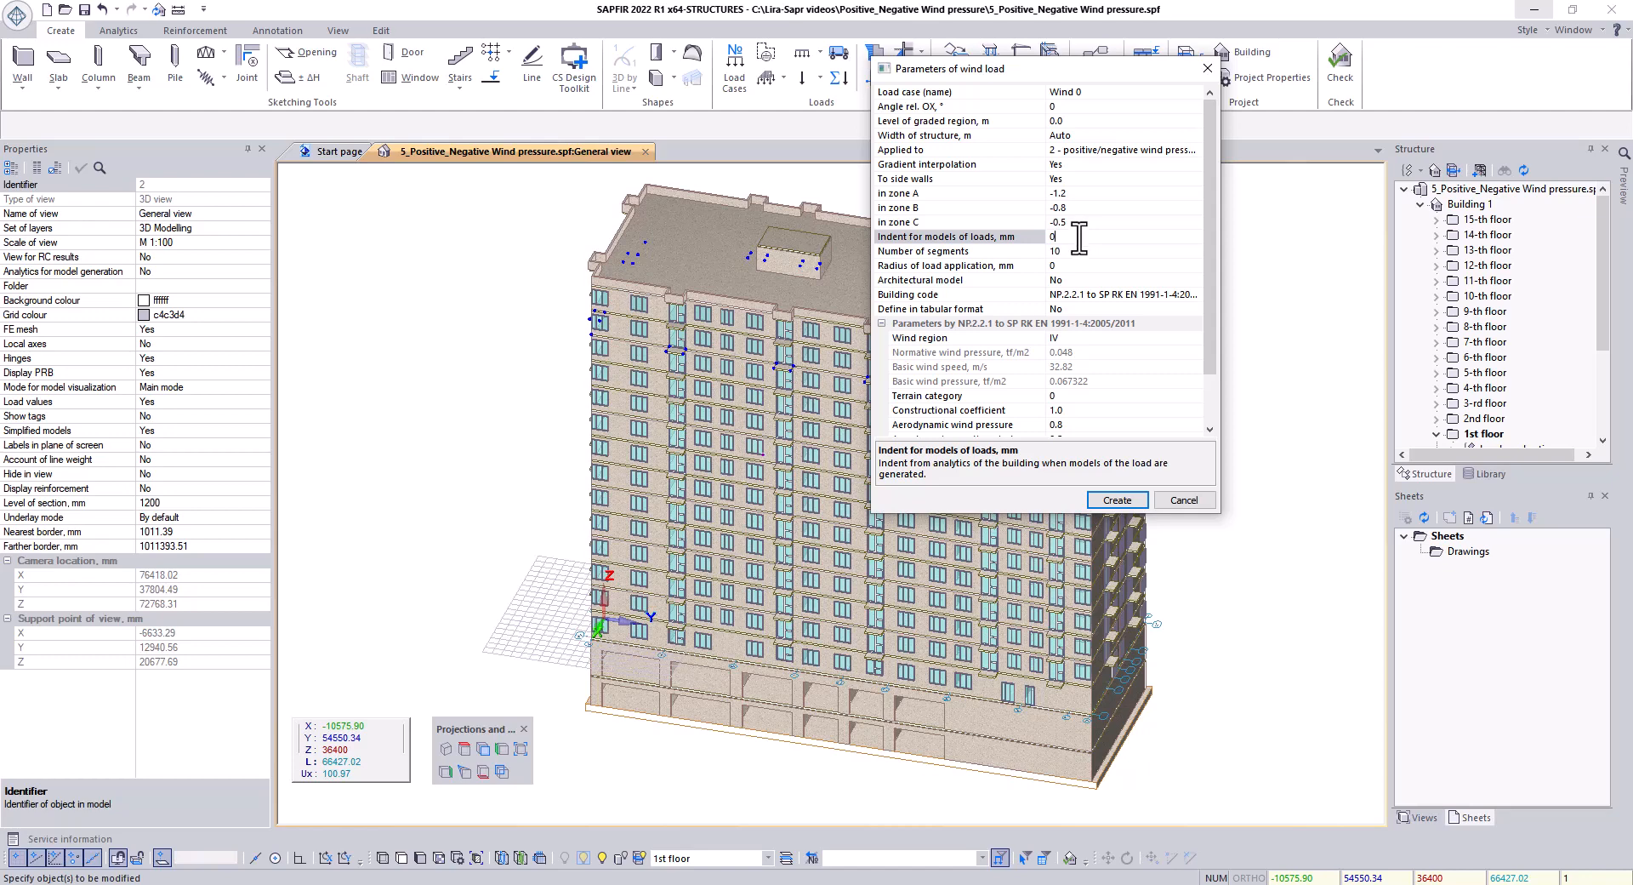
{"action": "left_click", "coordinate": [1083, 251]}
{"action": "key", "text": "BackSpace"}
{"action": "key", "text": "BackSpace"}
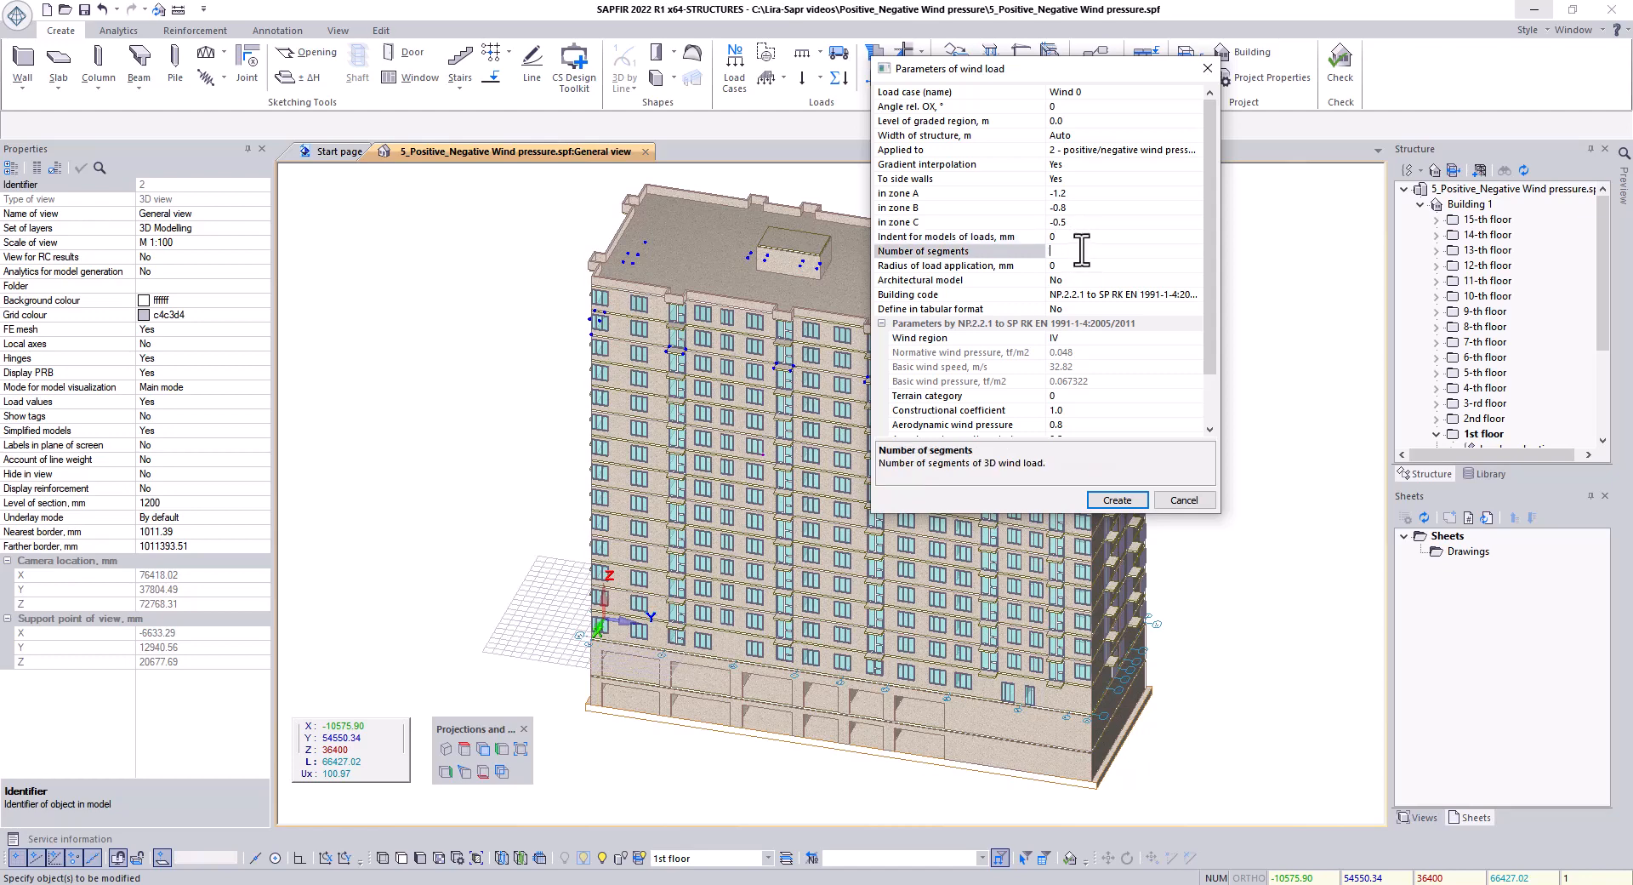
{"action": "key", "text": "Return"}
Set the wind load to be generated in the architectural model.
{"action": "left_click", "coordinate": [1023, 170]}
{"action": "left_click", "coordinate": [1025, 165]}
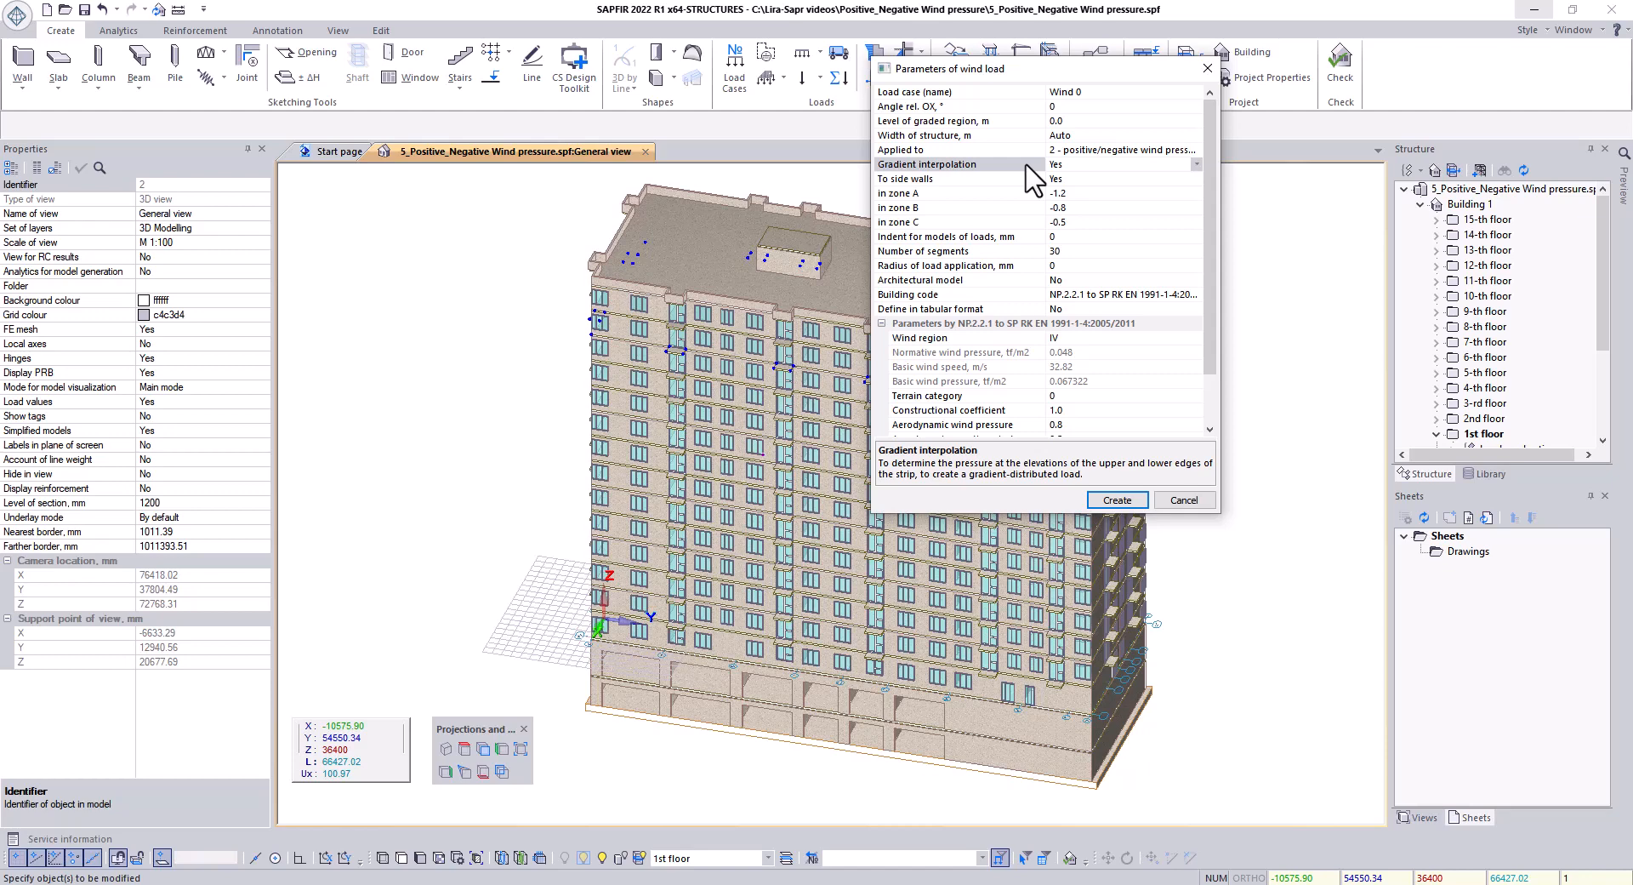
{"action": "left_click", "coordinate": [1017, 280]}
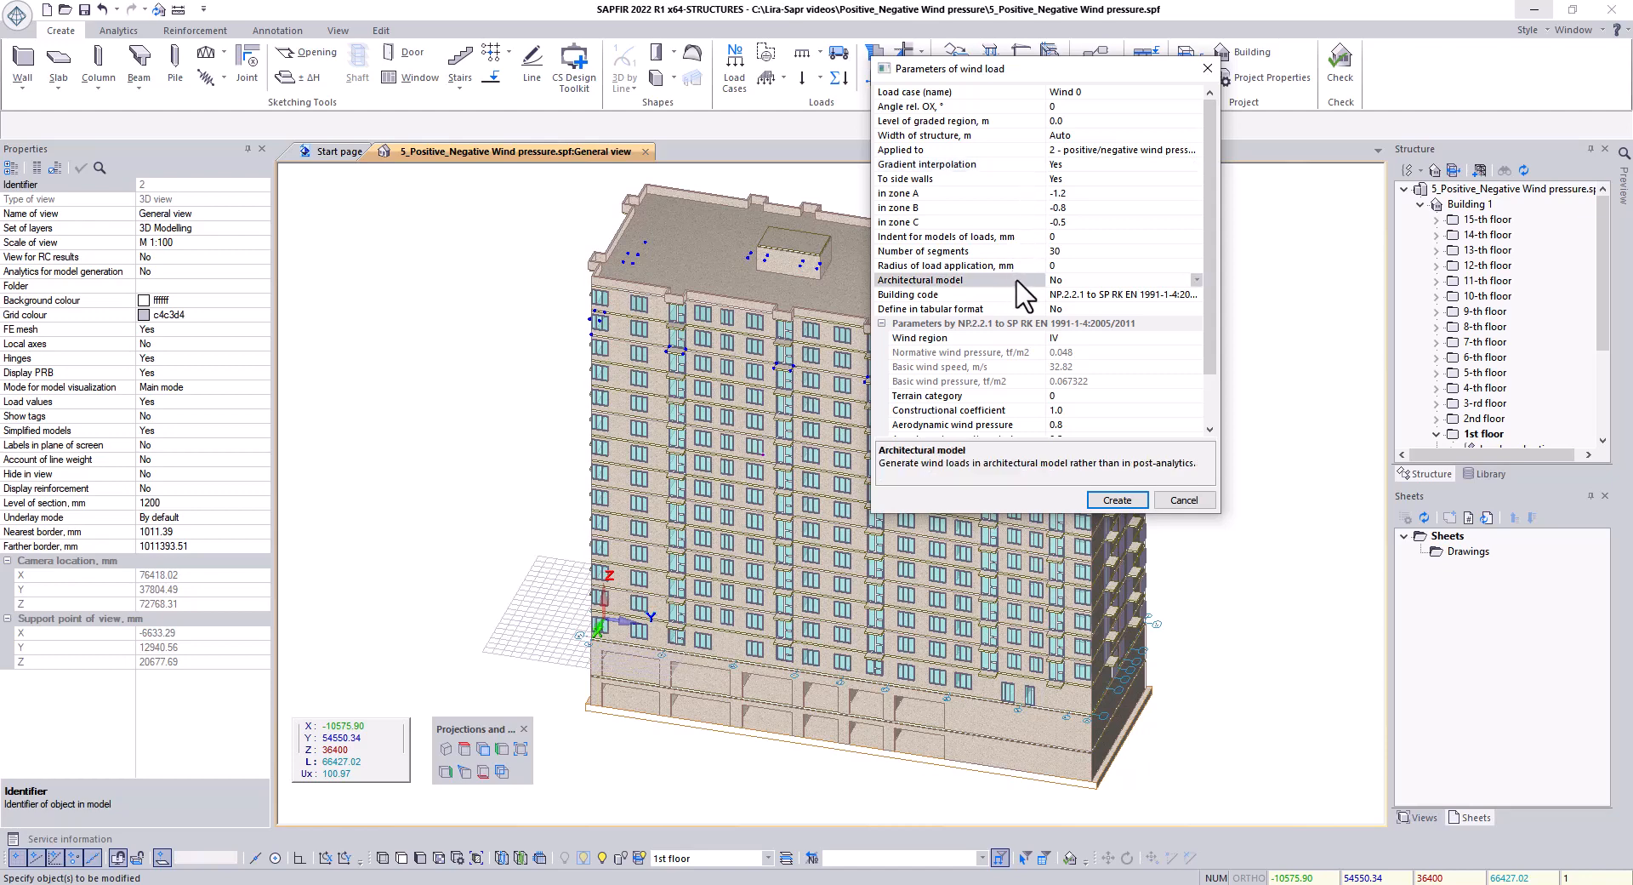
{"action": "double_click", "coordinate": [1021, 281]}
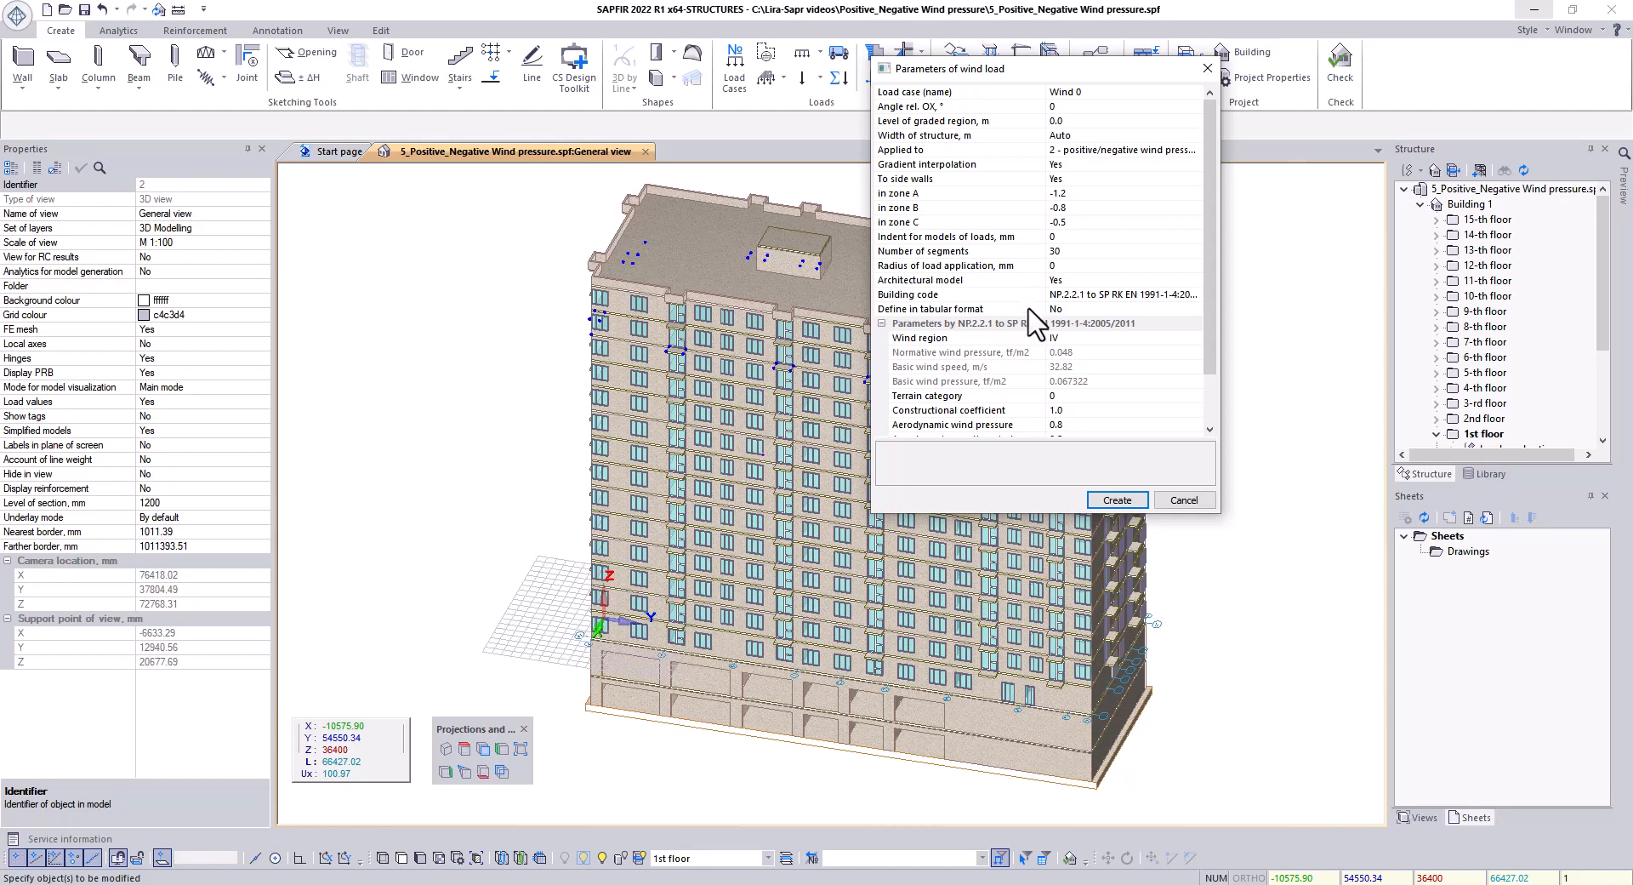
Review the tabular format, wind region, terrain and aerodynamic parameters, and create the Wind 0 load.
{"action": "left_click", "coordinate": [1029, 309]}
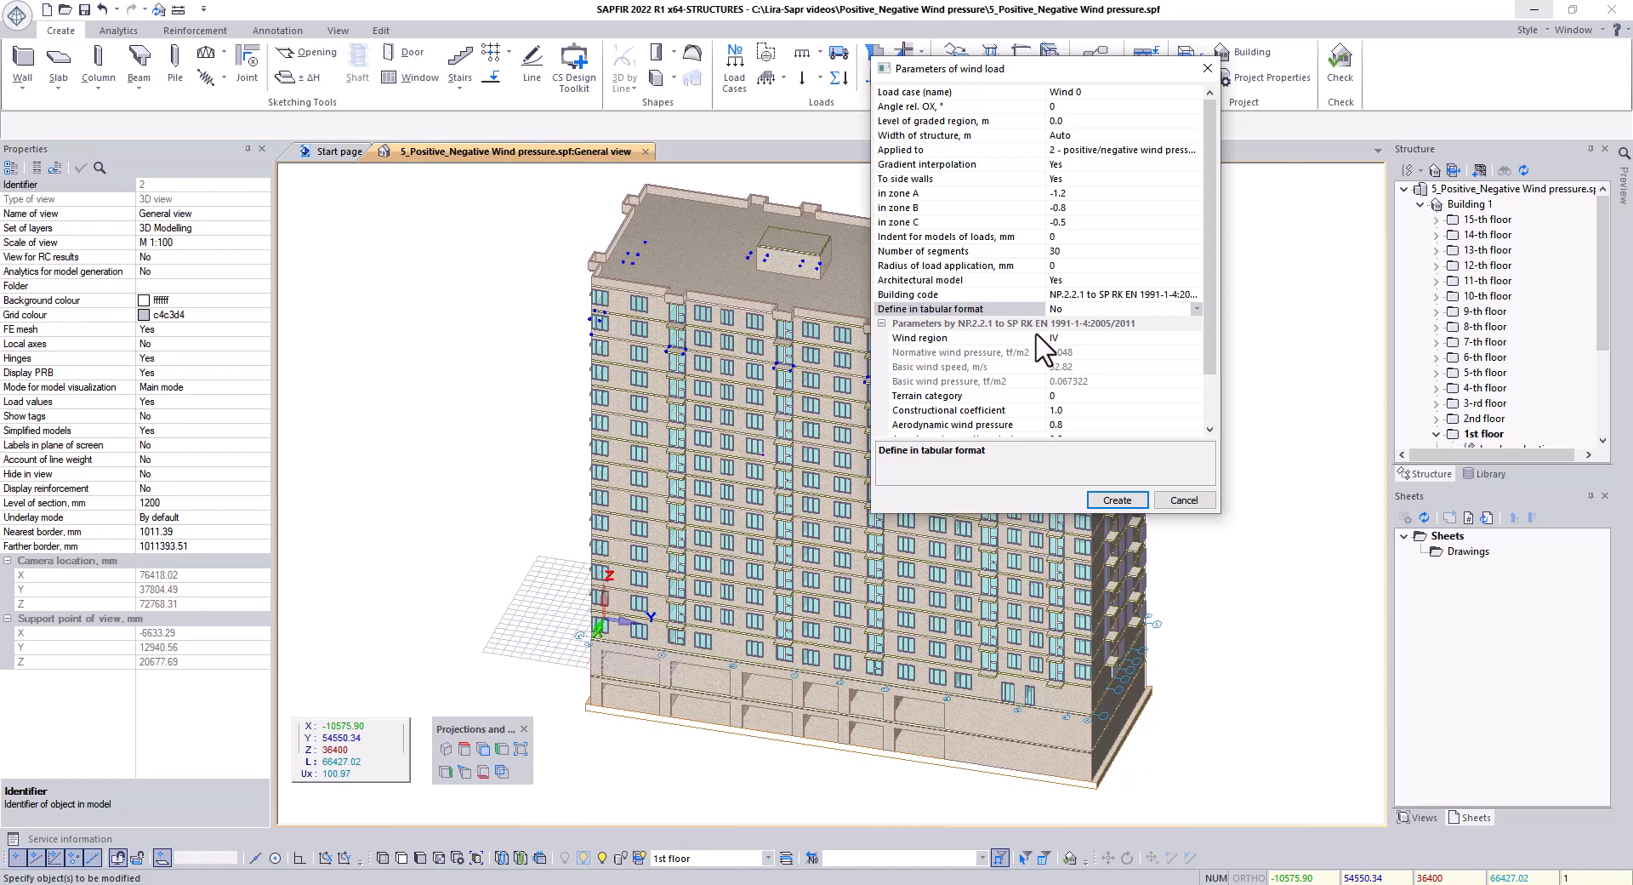
{"action": "left_click", "coordinate": [1042, 340]}
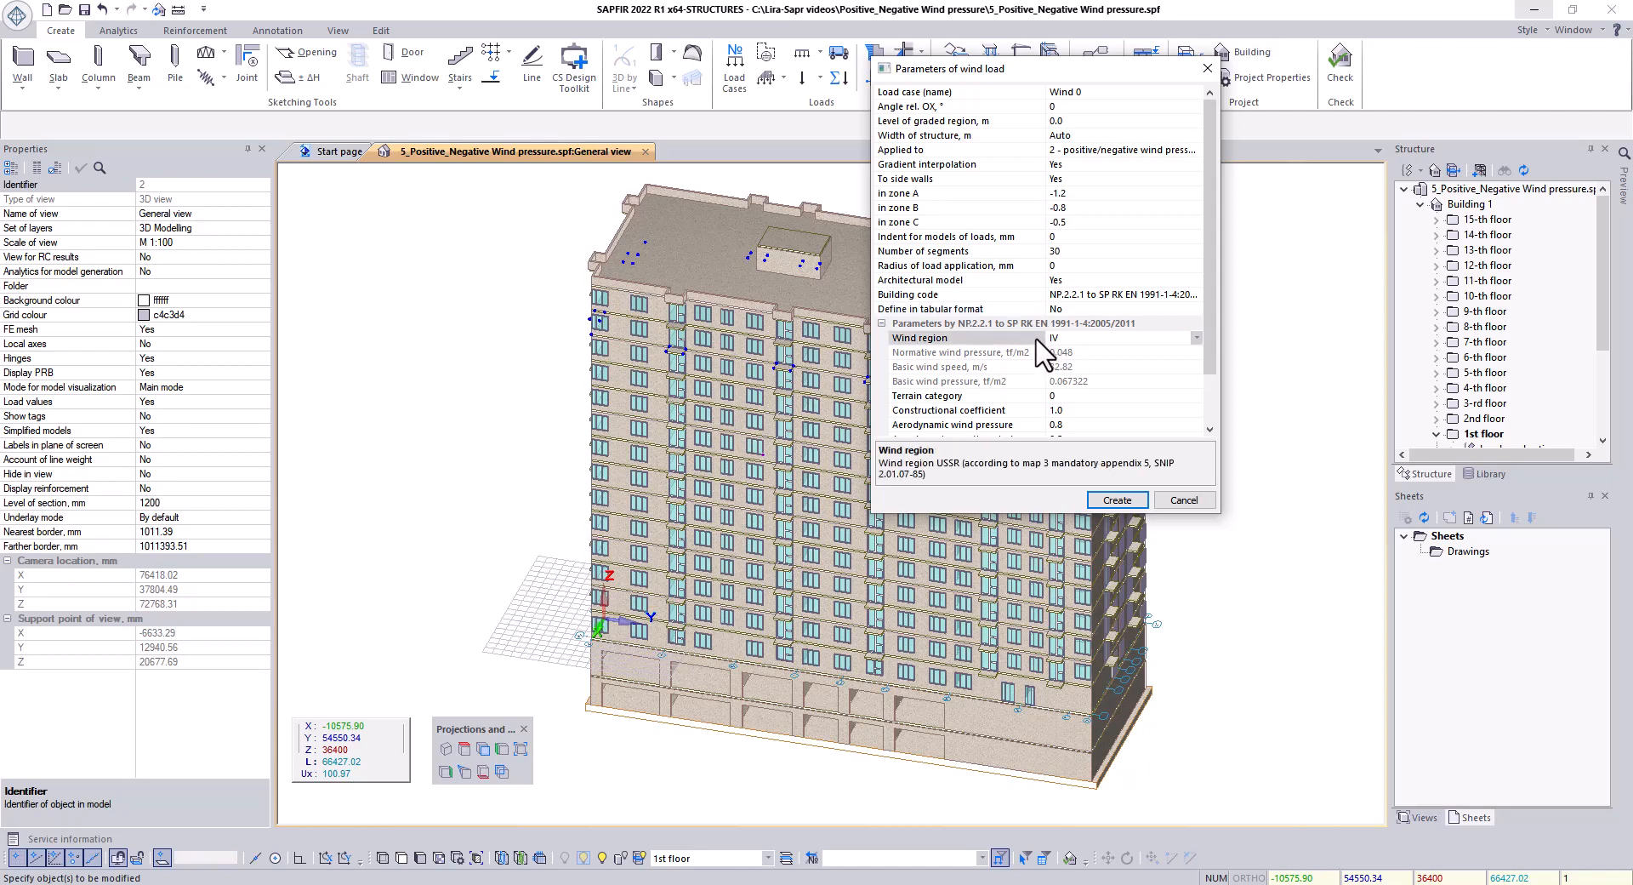
{"action": "left_click", "coordinate": [1034, 396]}
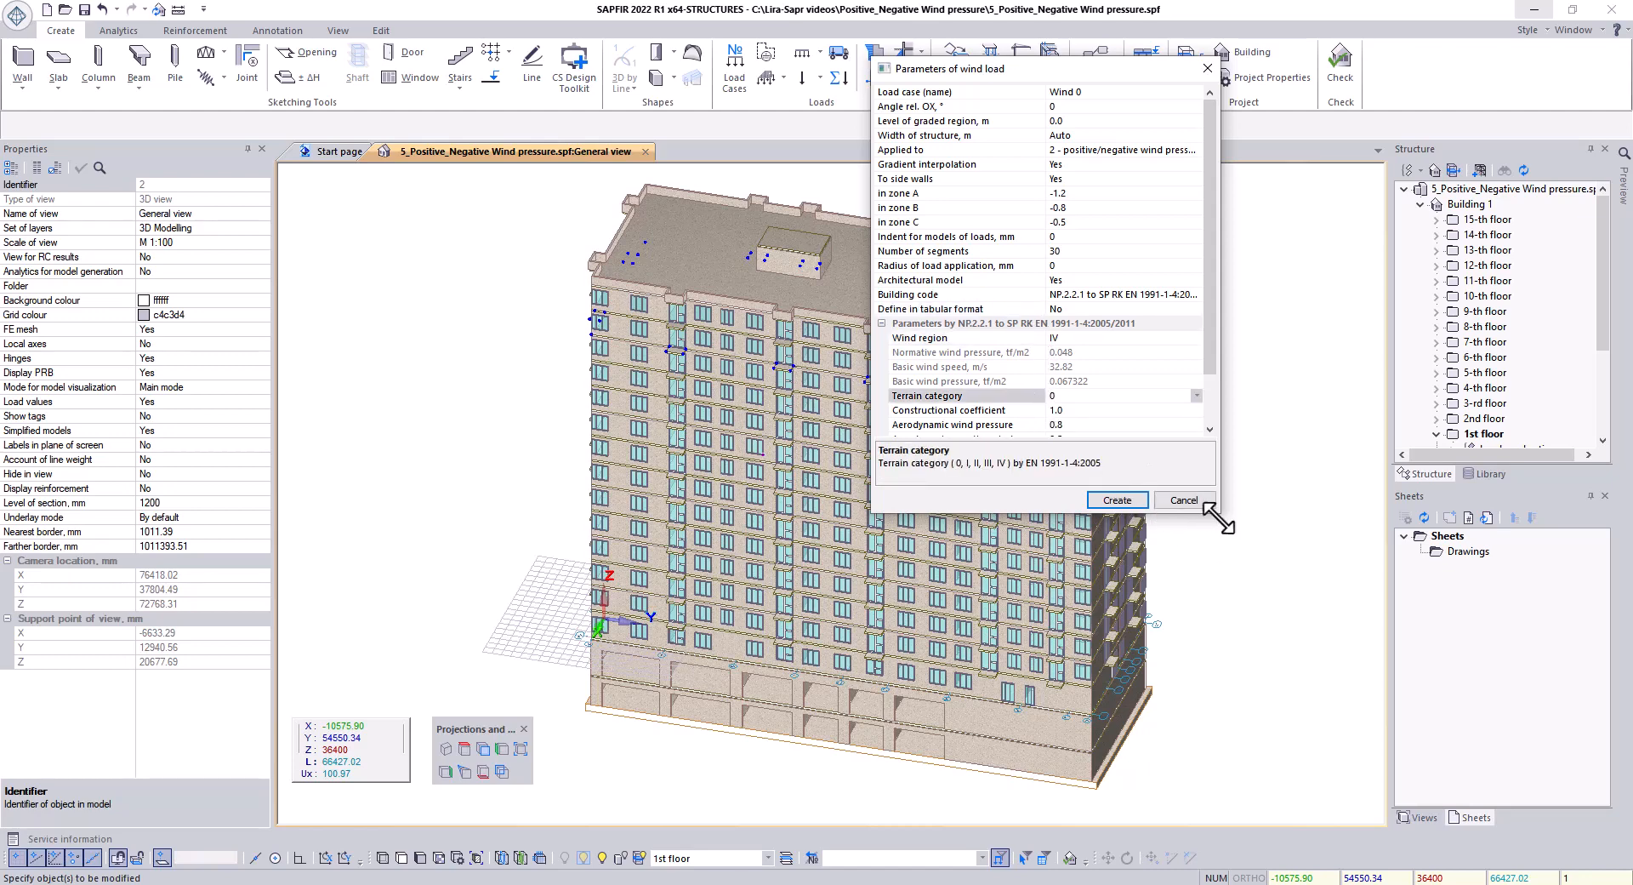
{"action": "left_click_drag", "start_coordinate": [1206, 349], "coordinate": [1213, 397]}
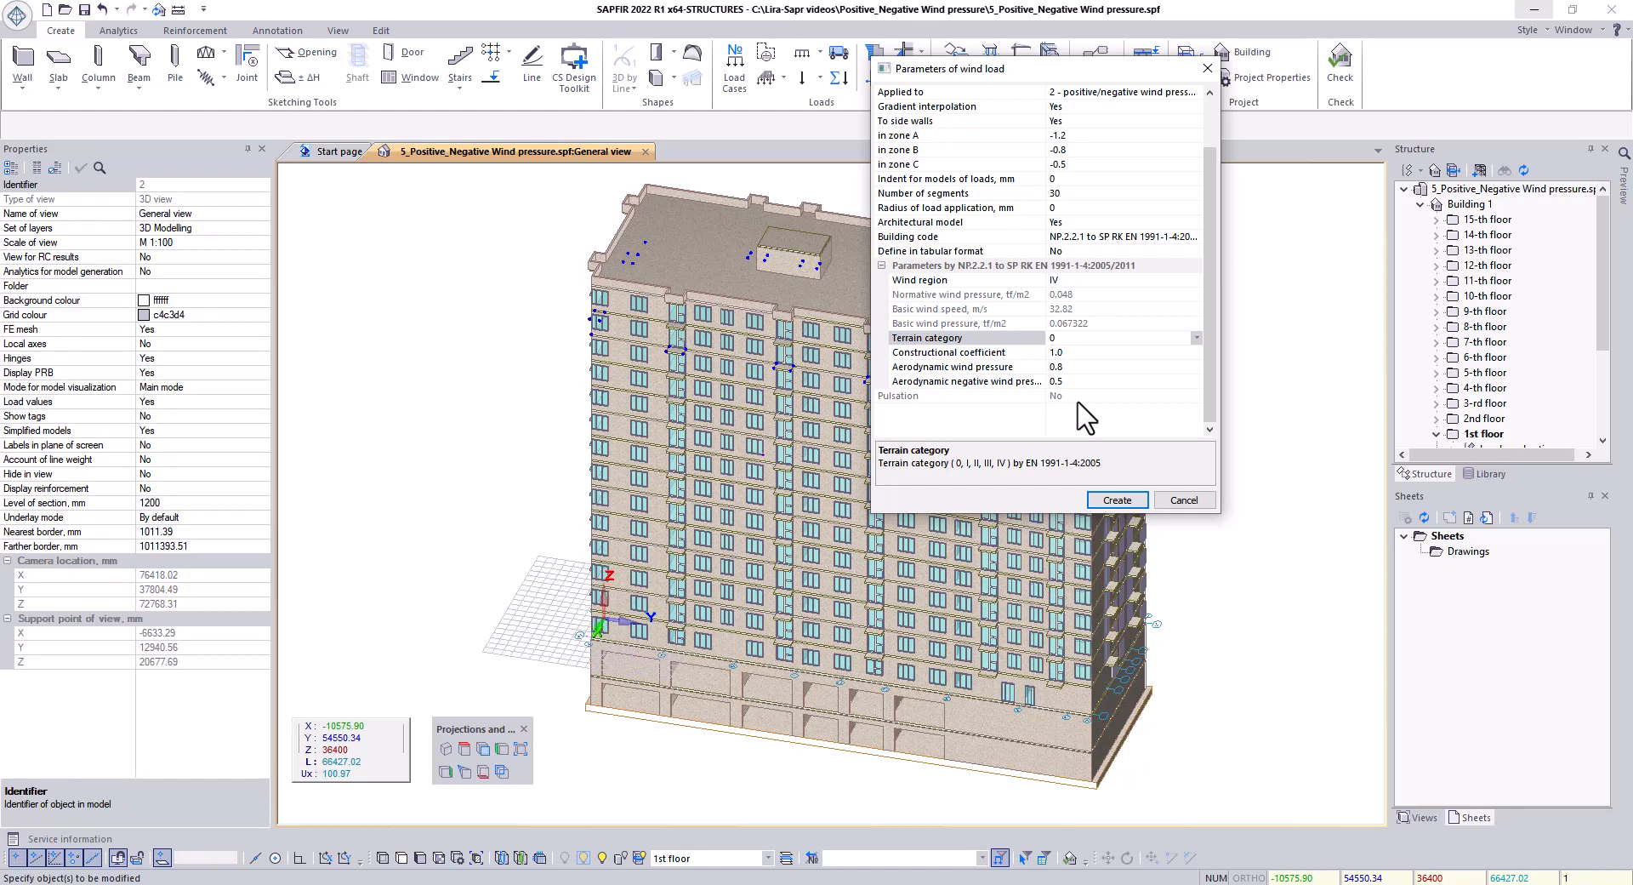
{"action": "left_click", "coordinate": [1115, 499]}
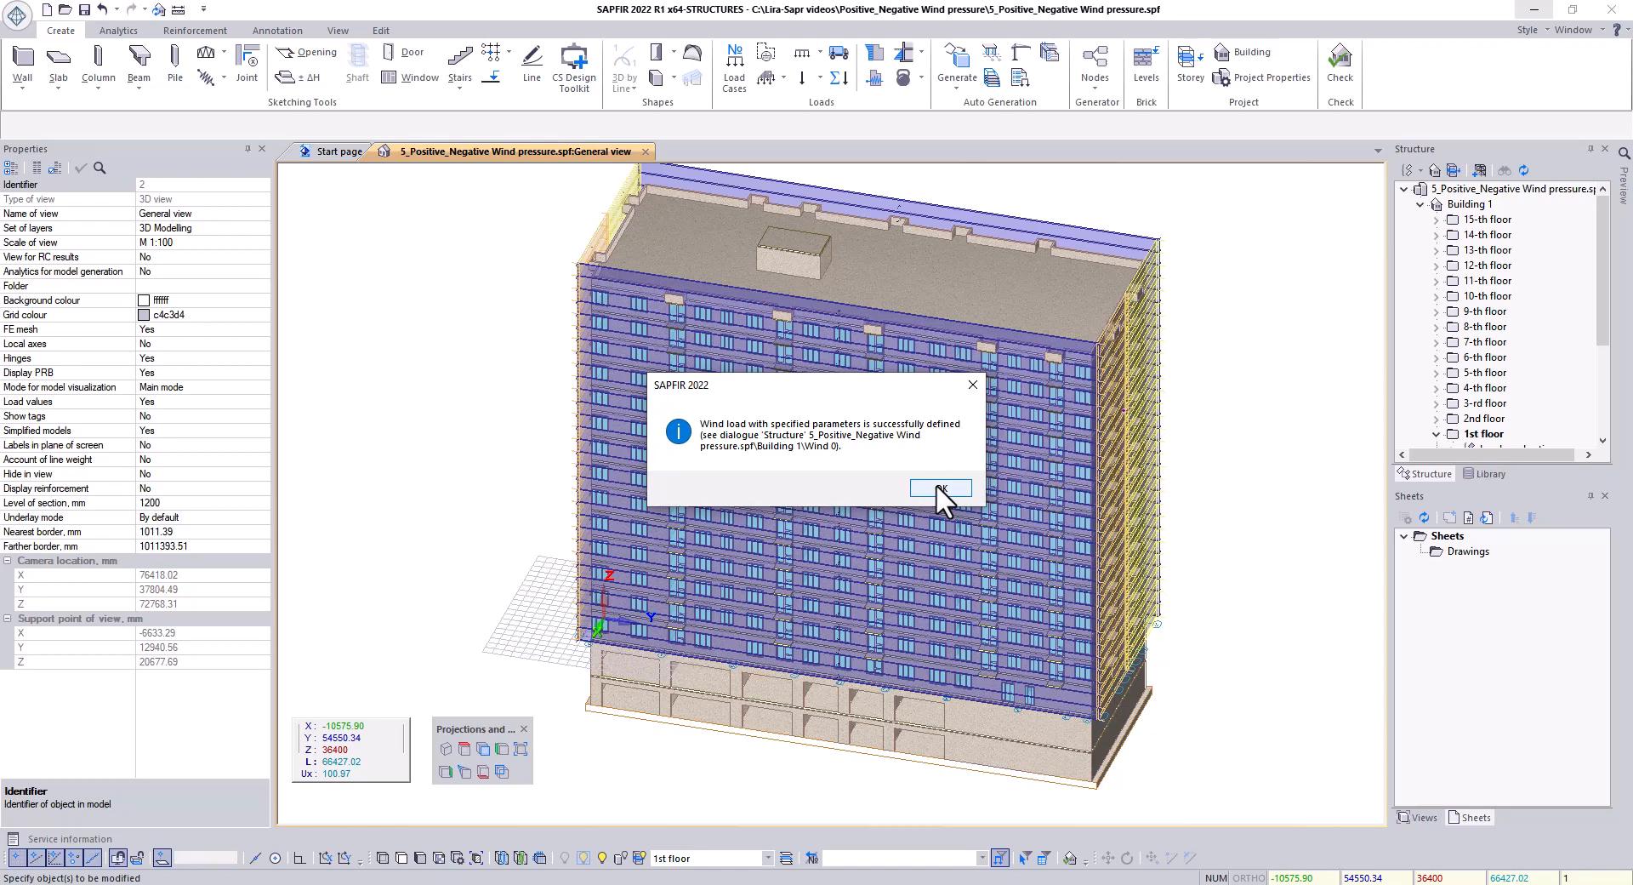
{"action": "left_click", "coordinate": [939, 487]}
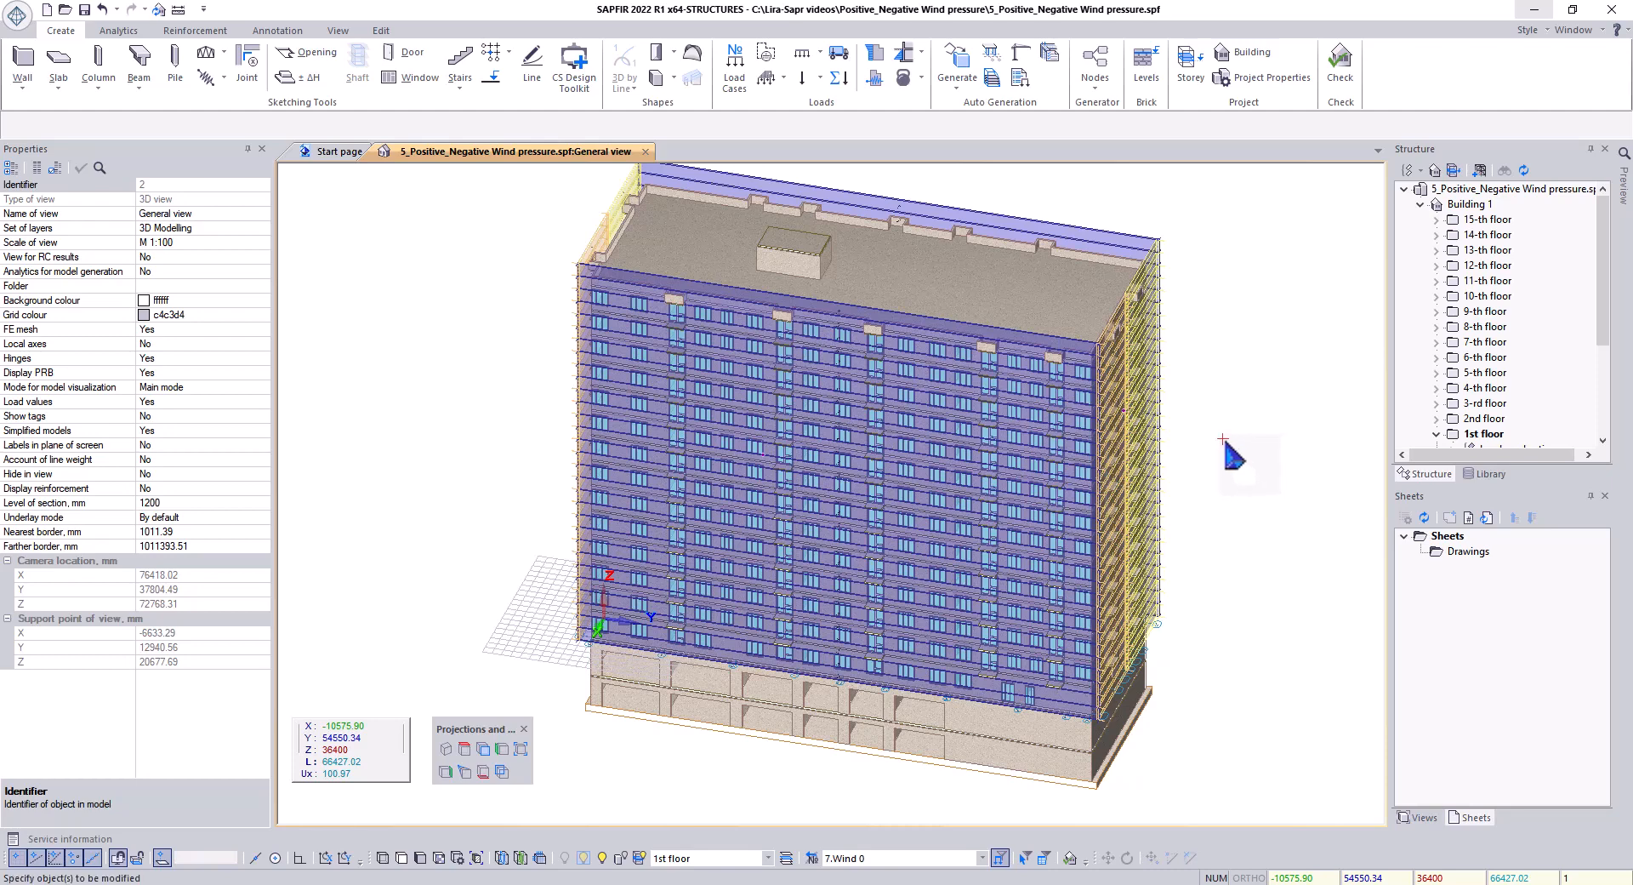
Start a second wind load at an angle of 90° relative to the OX axis.
{"action": "left_click", "coordinate": [874, 52]}
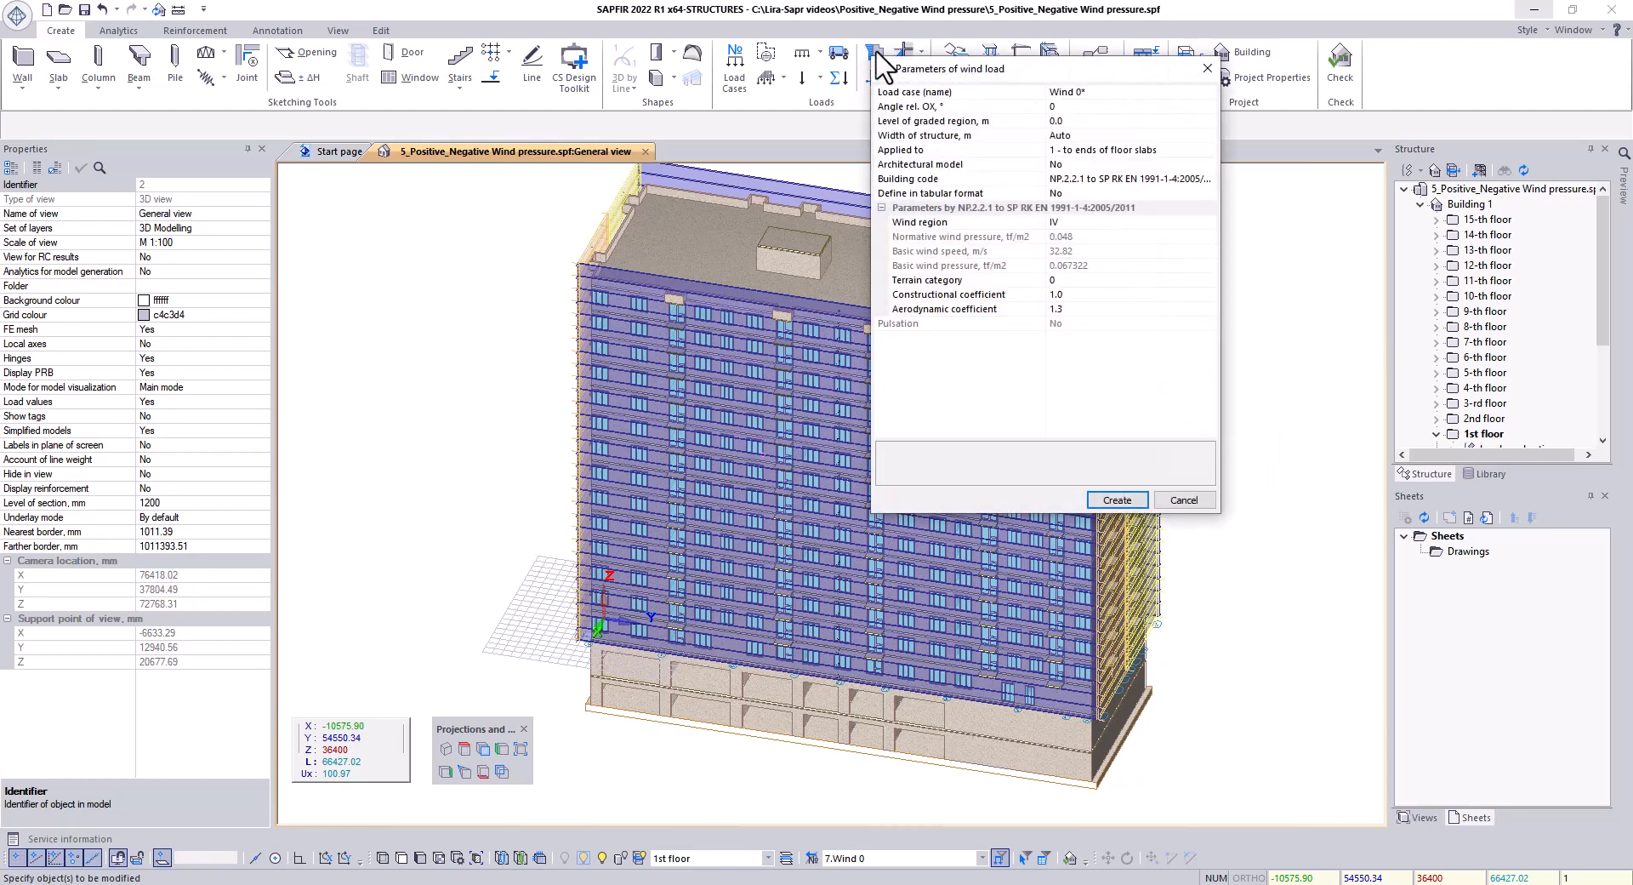
{"action": "left_click", "coordinate": [1081, 107]}
{"action": "type", "text": "90"}
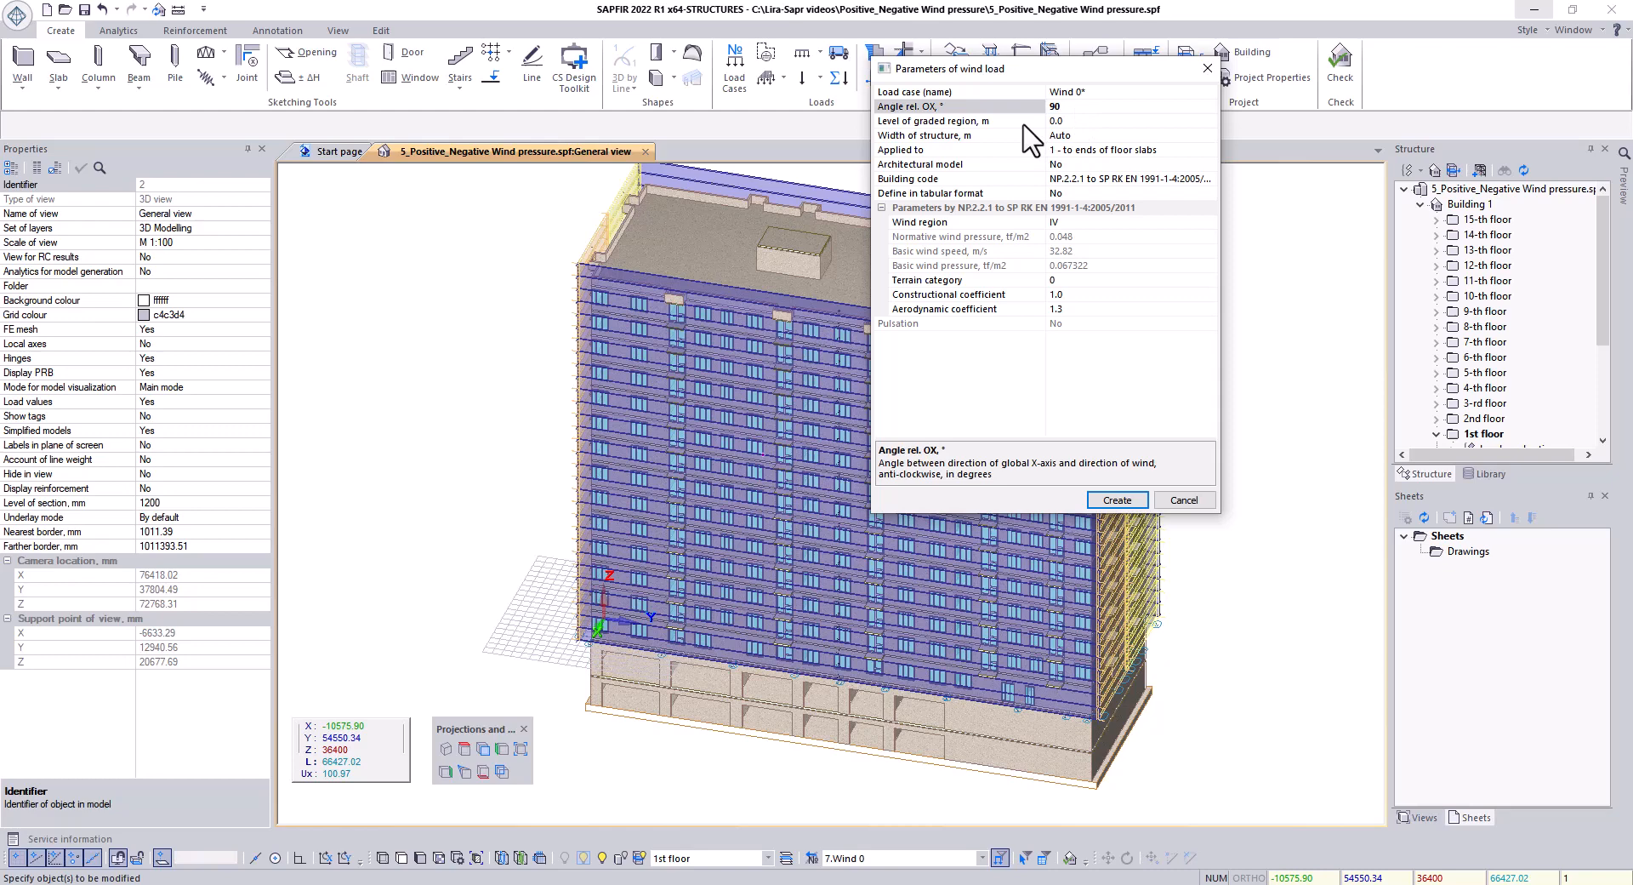
{"action": "key", "text": "Return"}
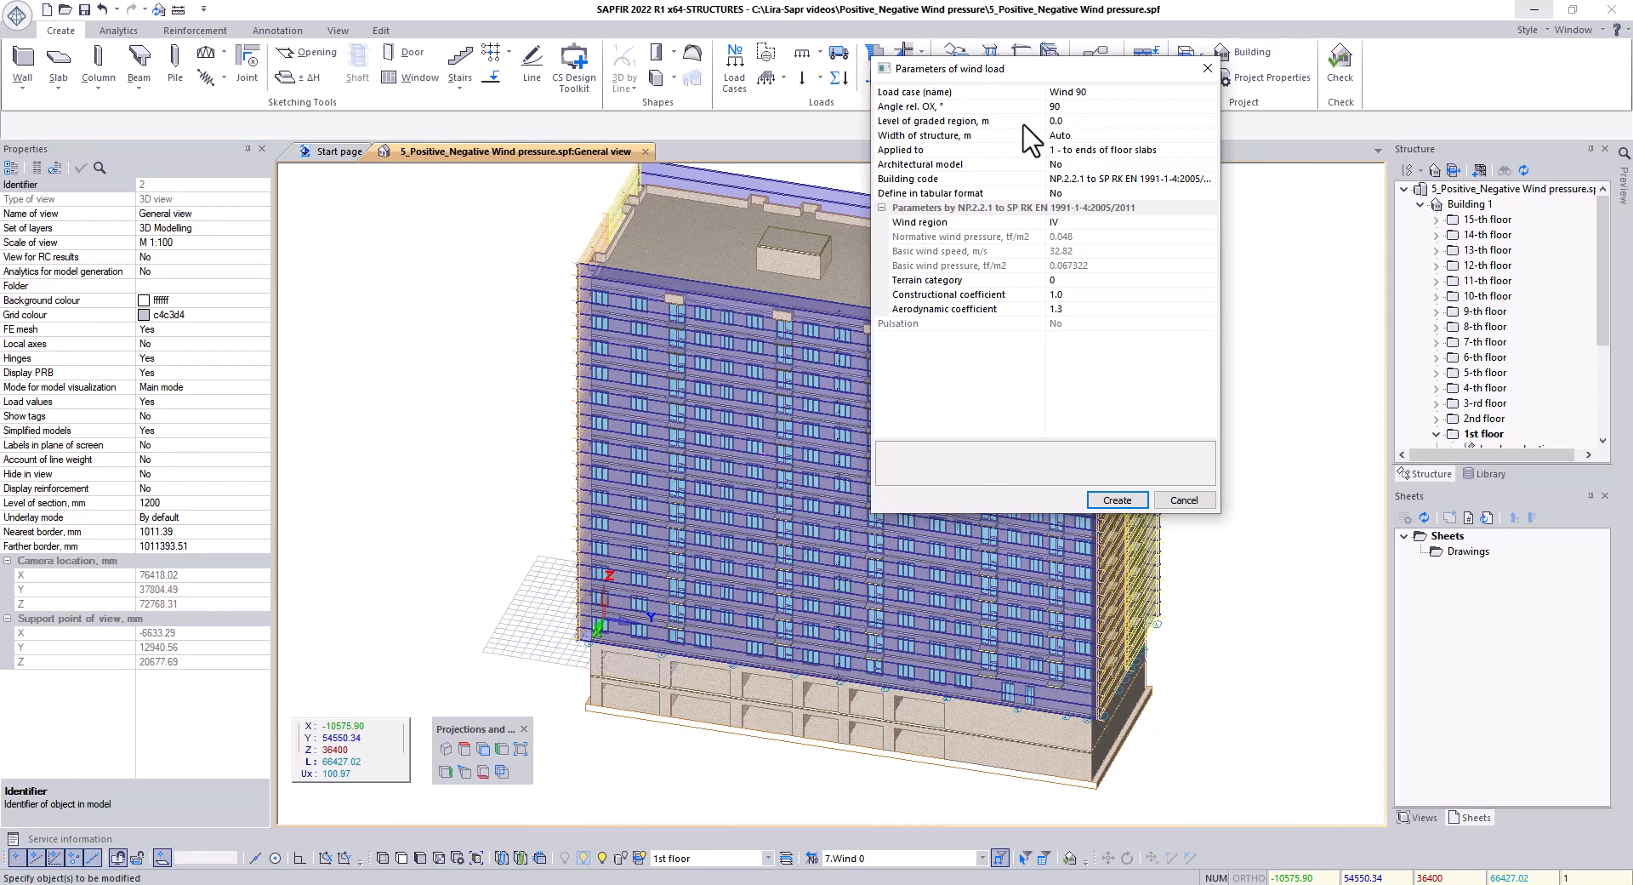
Apply the 90° wind load as 2 - positive/negative wind pressure and include the side walls.
{"action": "left_click", "coordinate": [1031, 150]}
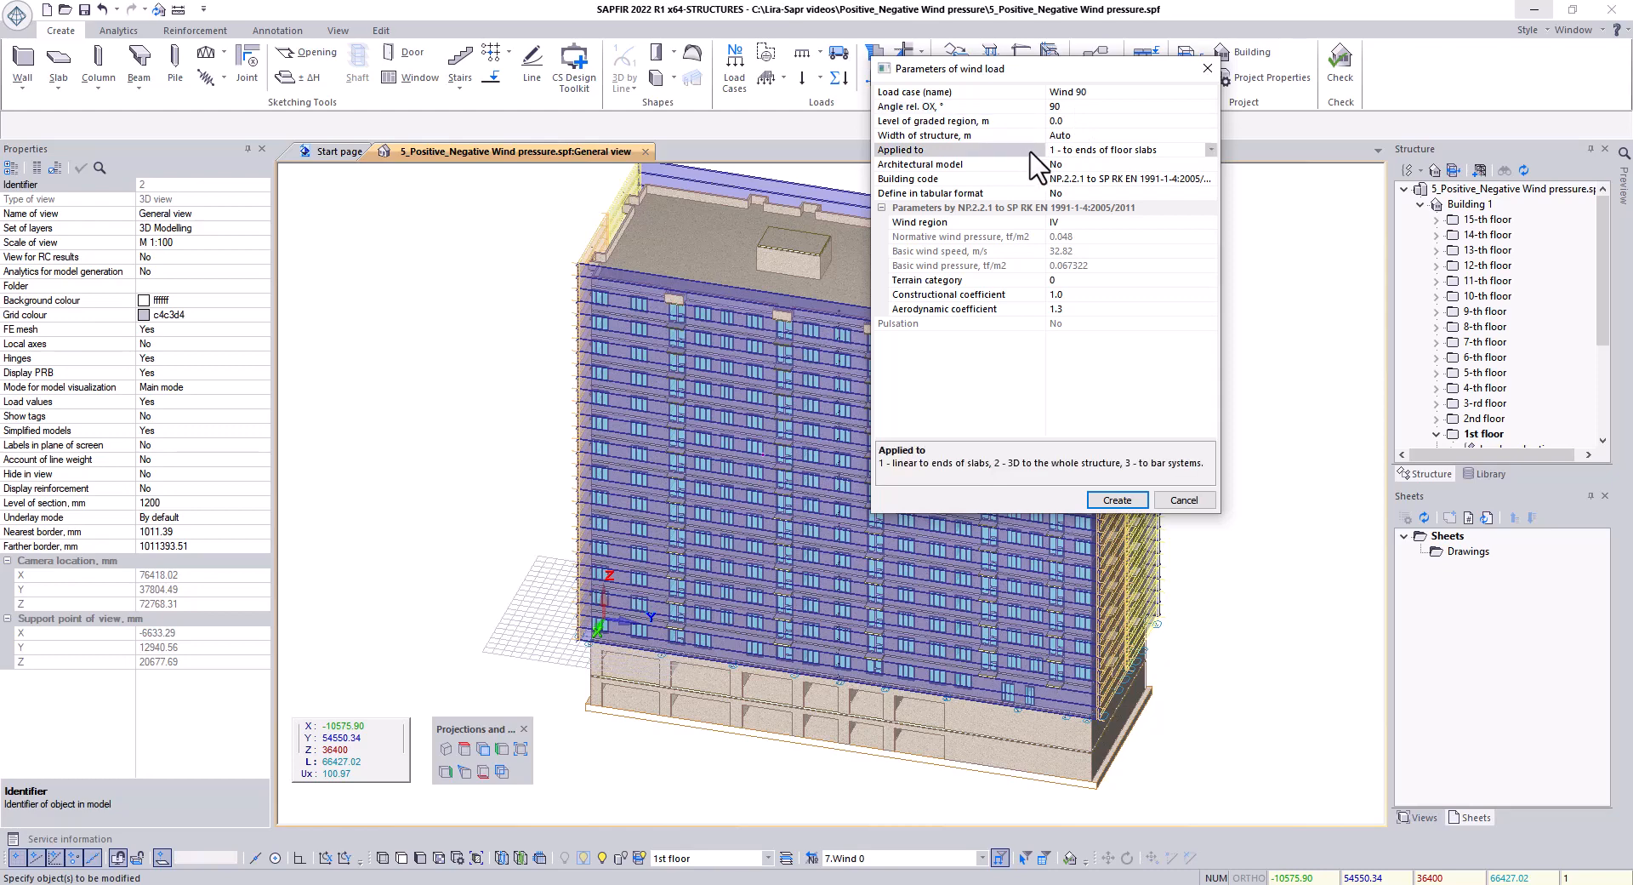
{"action": "double_click", "coordinate": [1030, 150]}
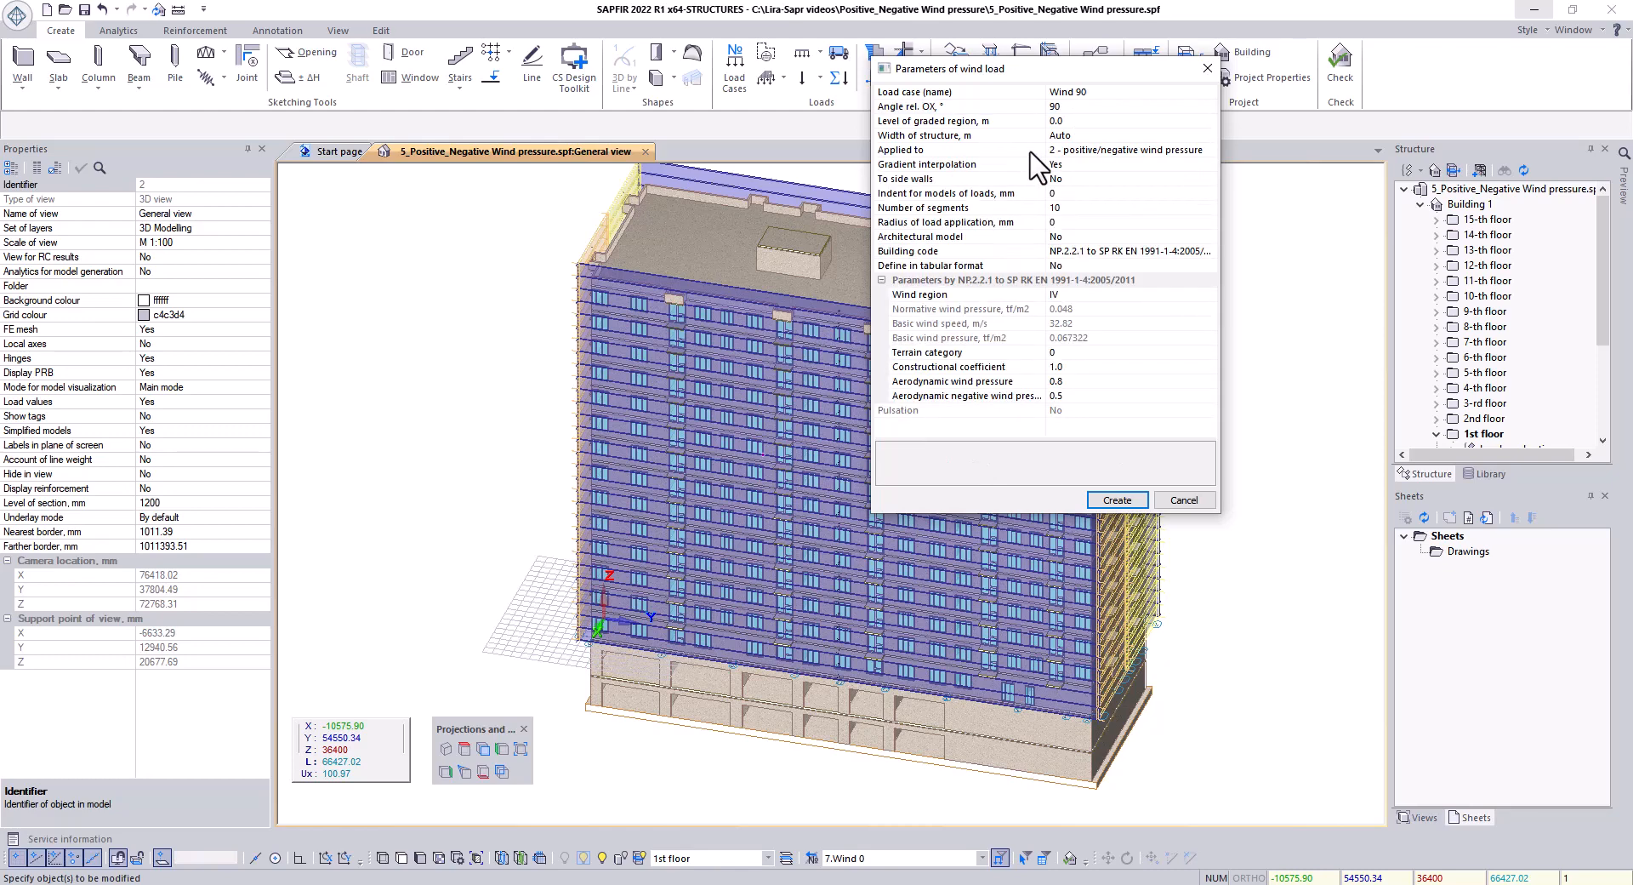
{"action": "left_click", "coordinate": [1031, 165]}
{"action": "left_click", "coordinate": [1032, 180]}
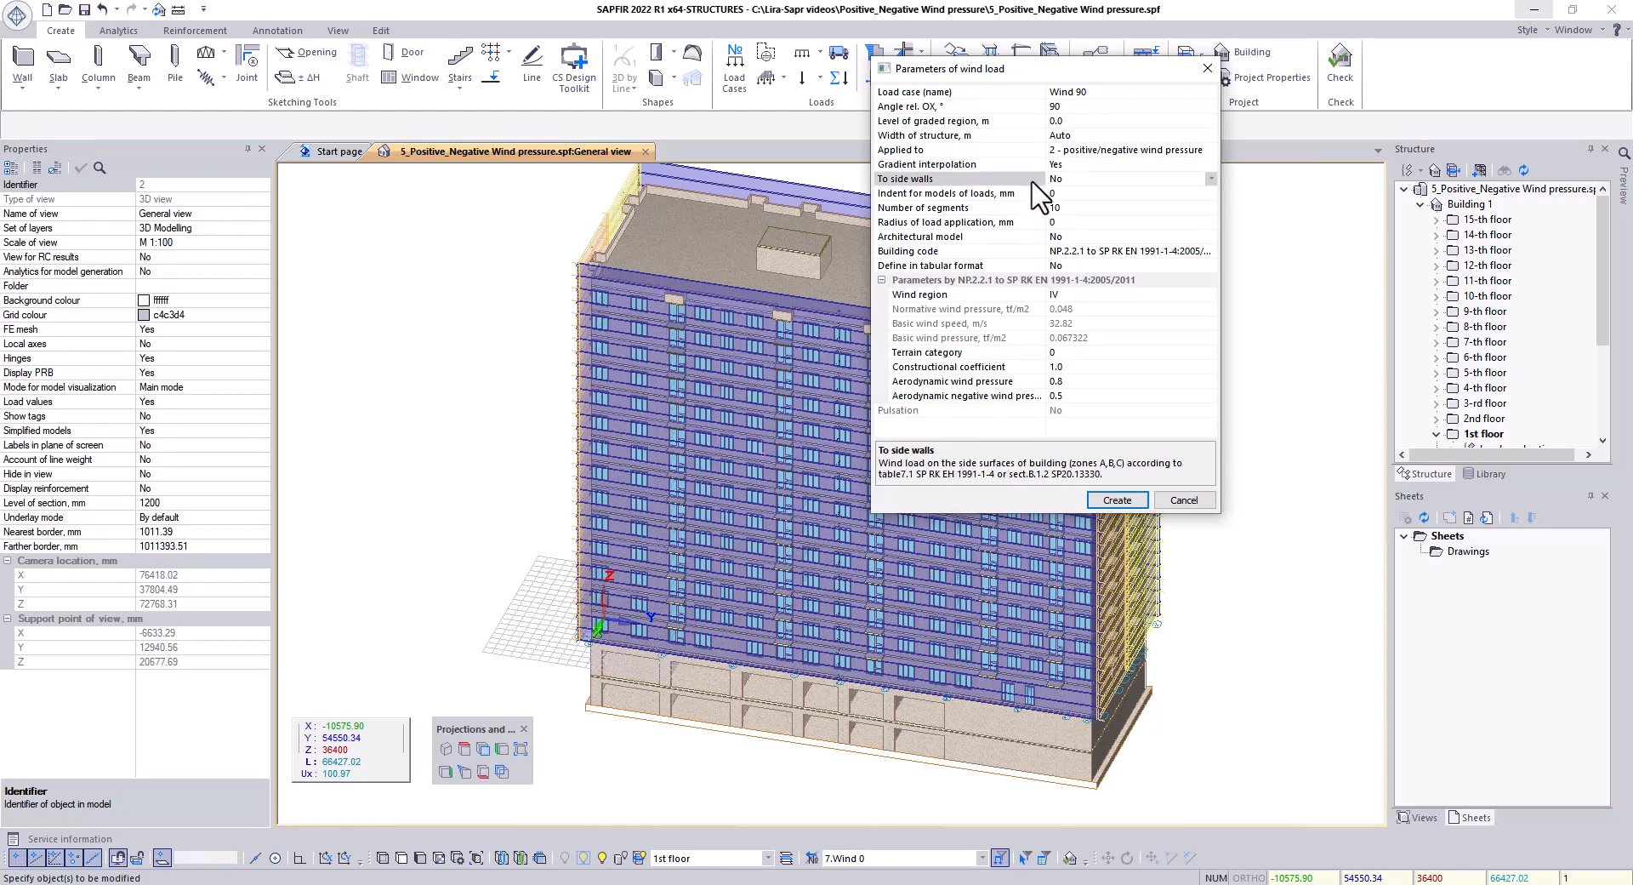
{"action": "double_click", "coordinate": [1032, 179]}
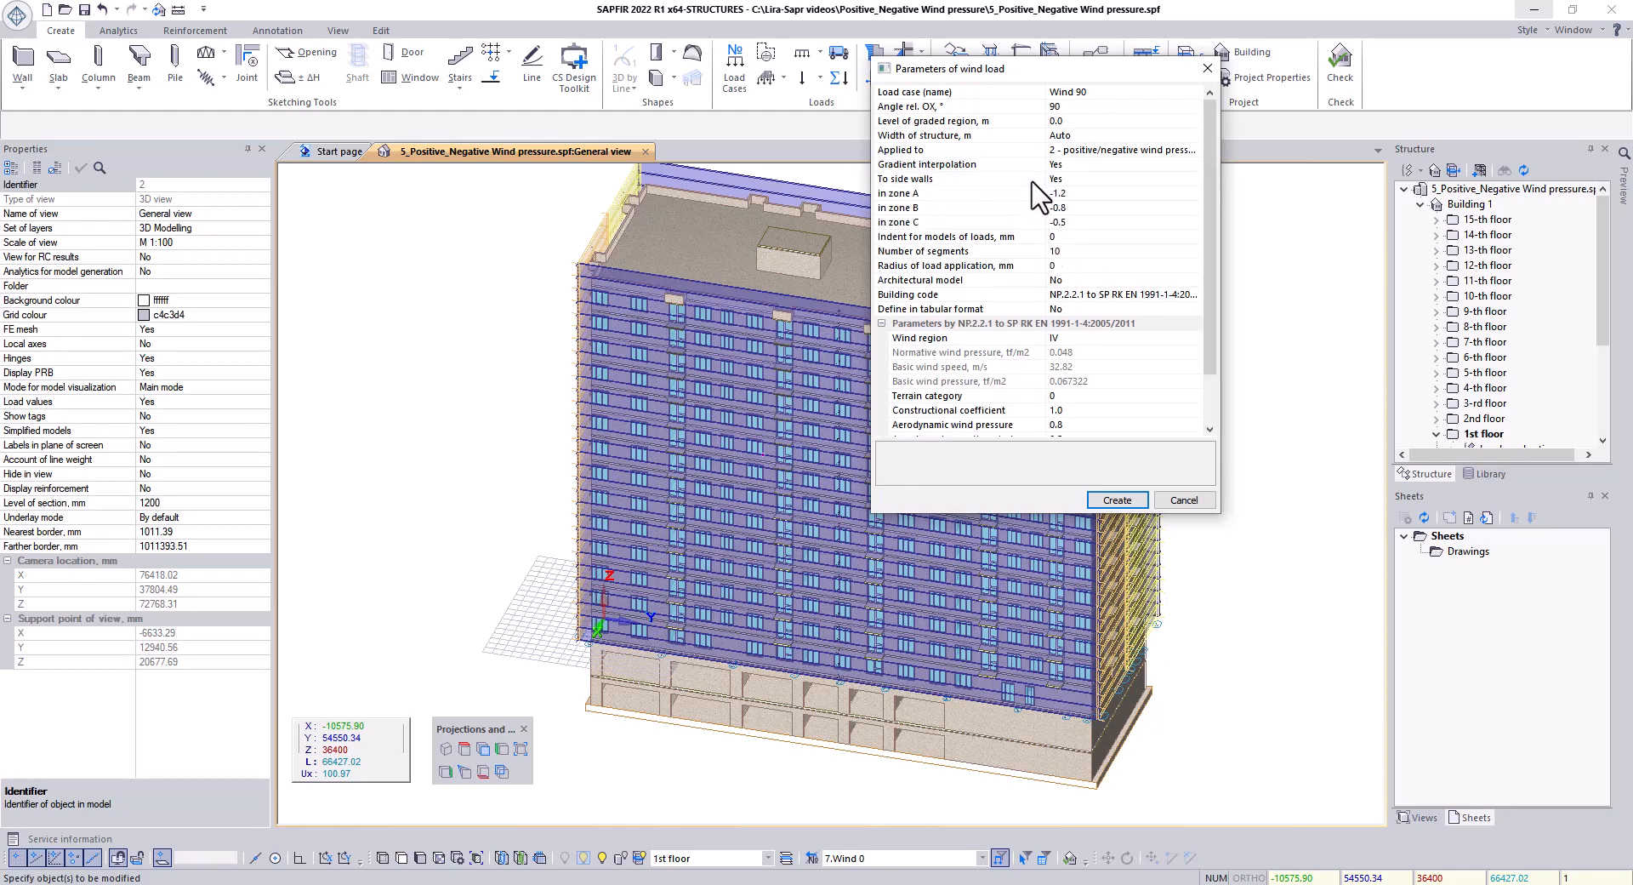
Set the 90° wind load's number of segments to 20 and its indent for models of loads to 8000 mm.
{"action": "left_click", "coordinate": [1090, 251]}
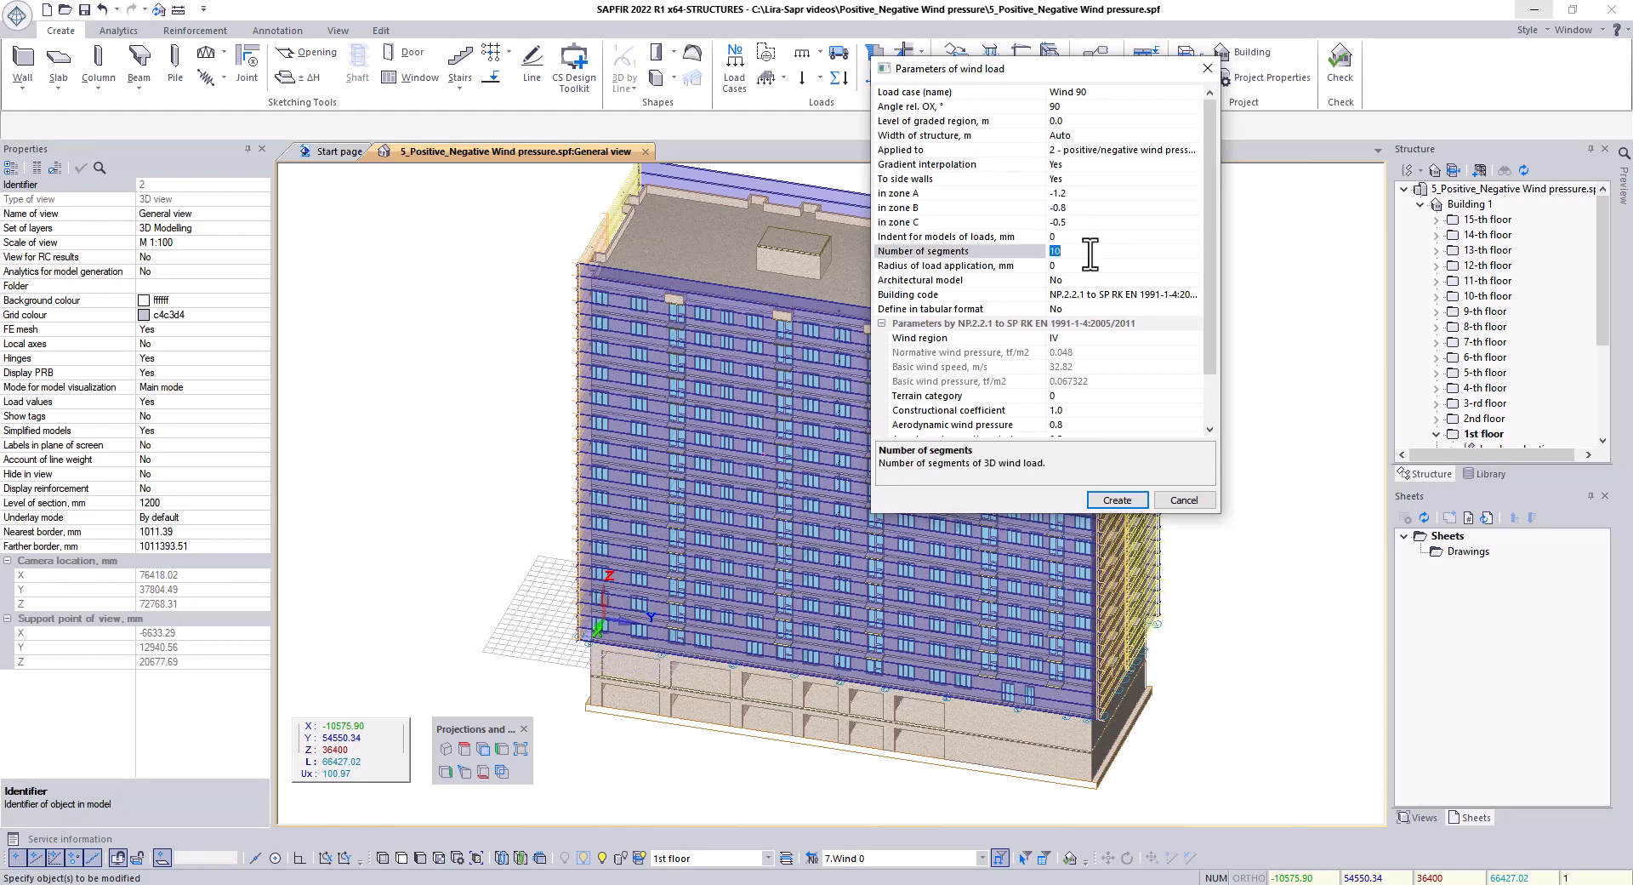
{"action": "type", "text": "20"}
{"action": "key", "text": "Return"}
{"action": "left_click", "coordinate": [1093, 238]}
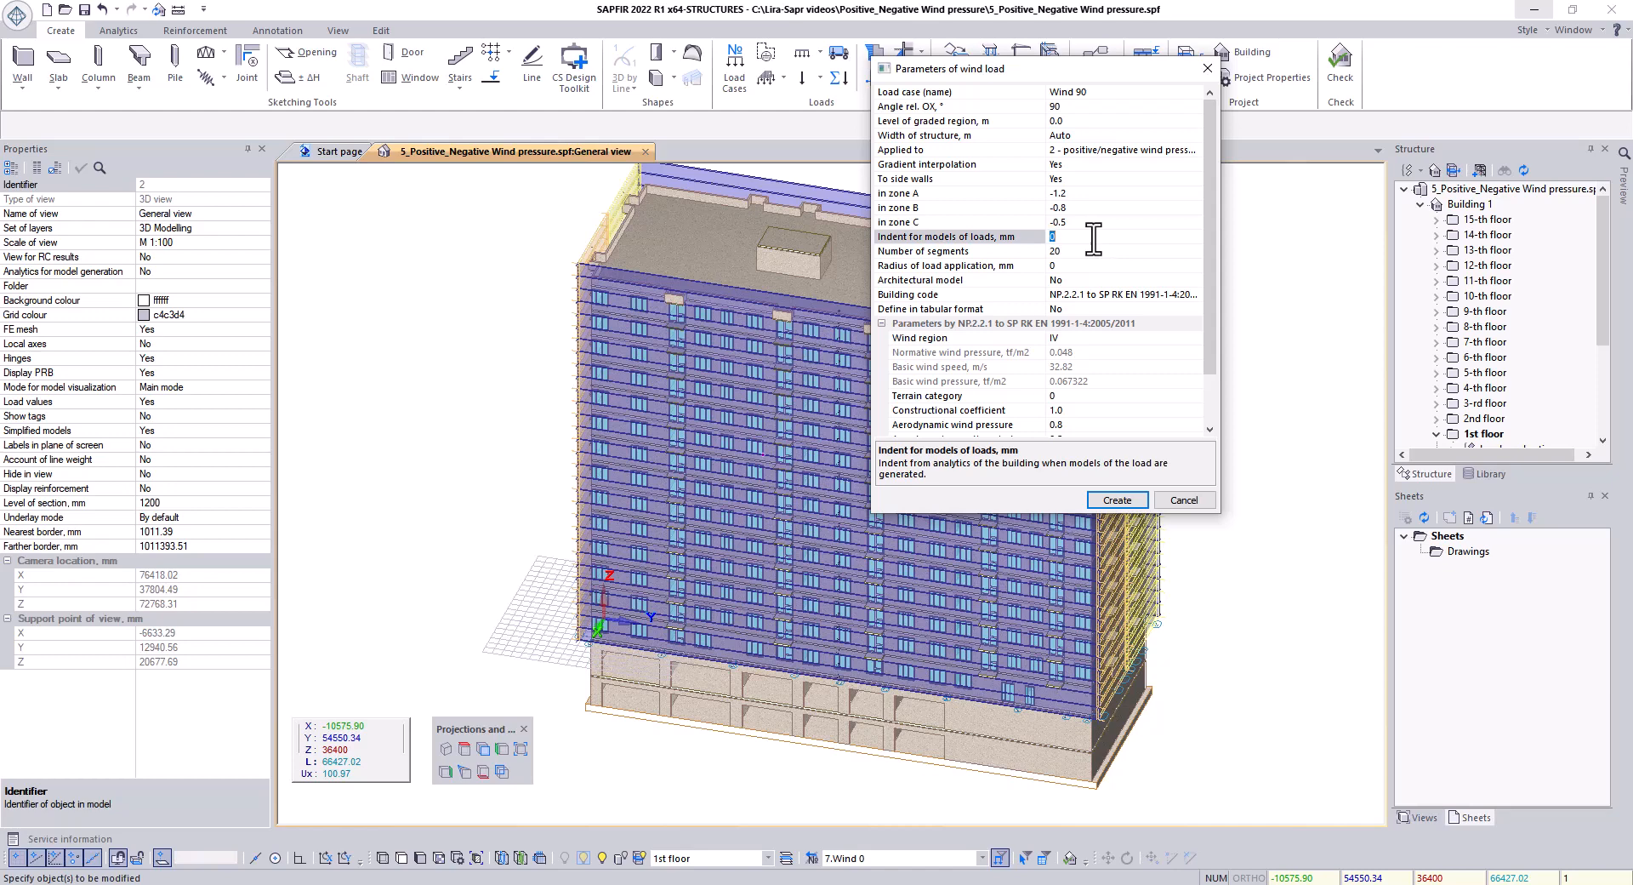
{"action": "type", "text": "8000"}
Enable the architectural model option and create the Wind 90 load.
{"action": "left_click", "coordinate": [1016, 282]}
{"action": "double_click", "coordinate": [1017, 281]}
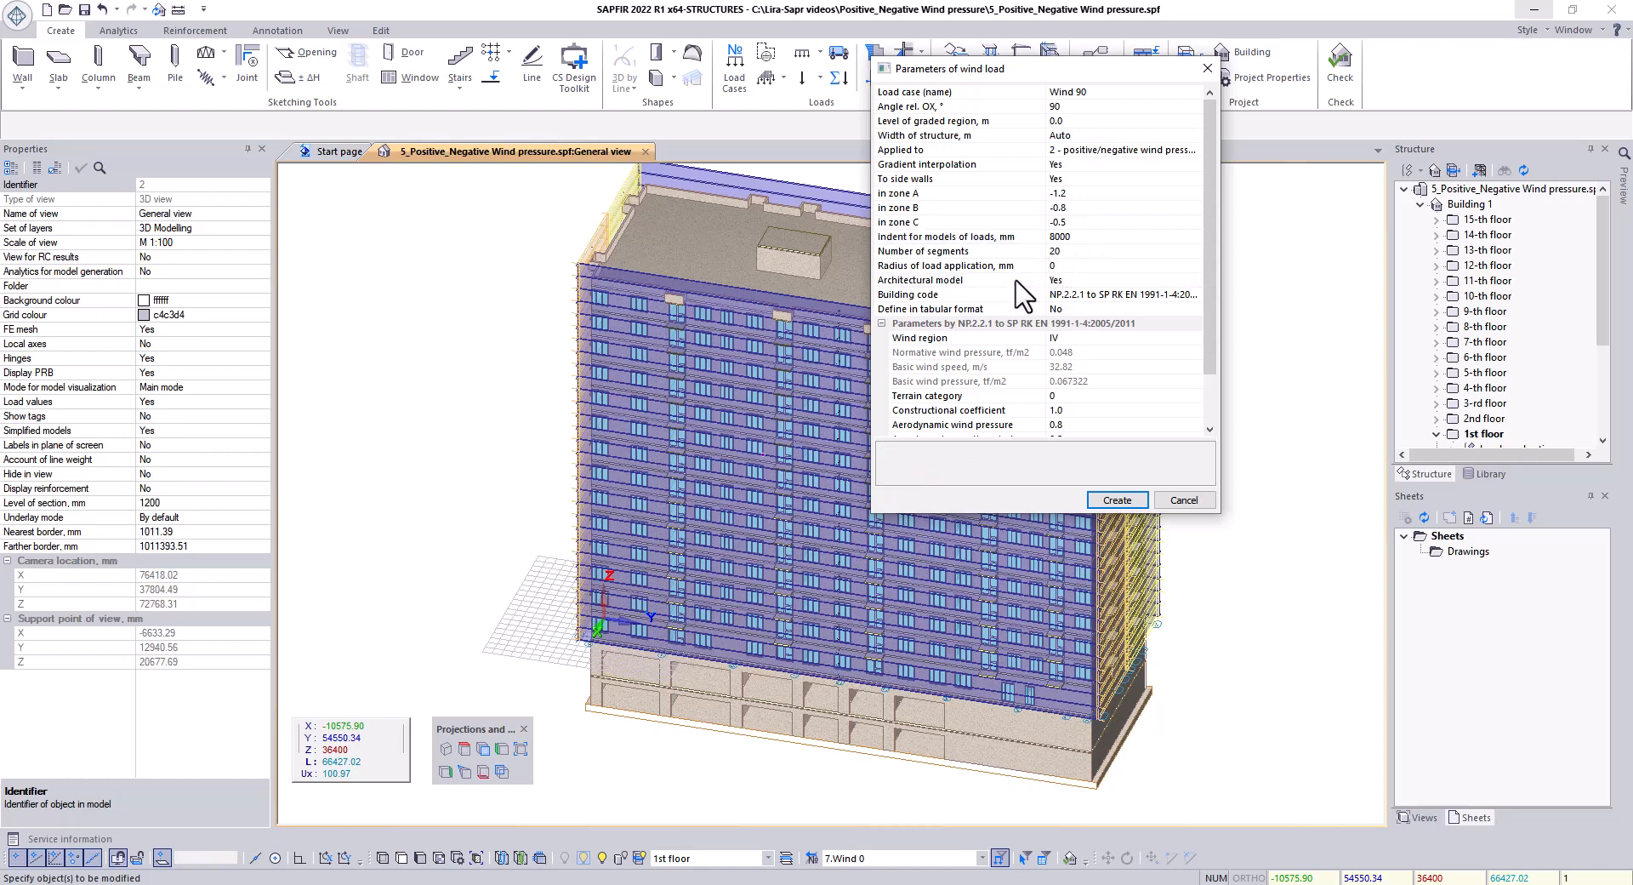
{"action": "left_click", "coordinate": [1117, 500]}
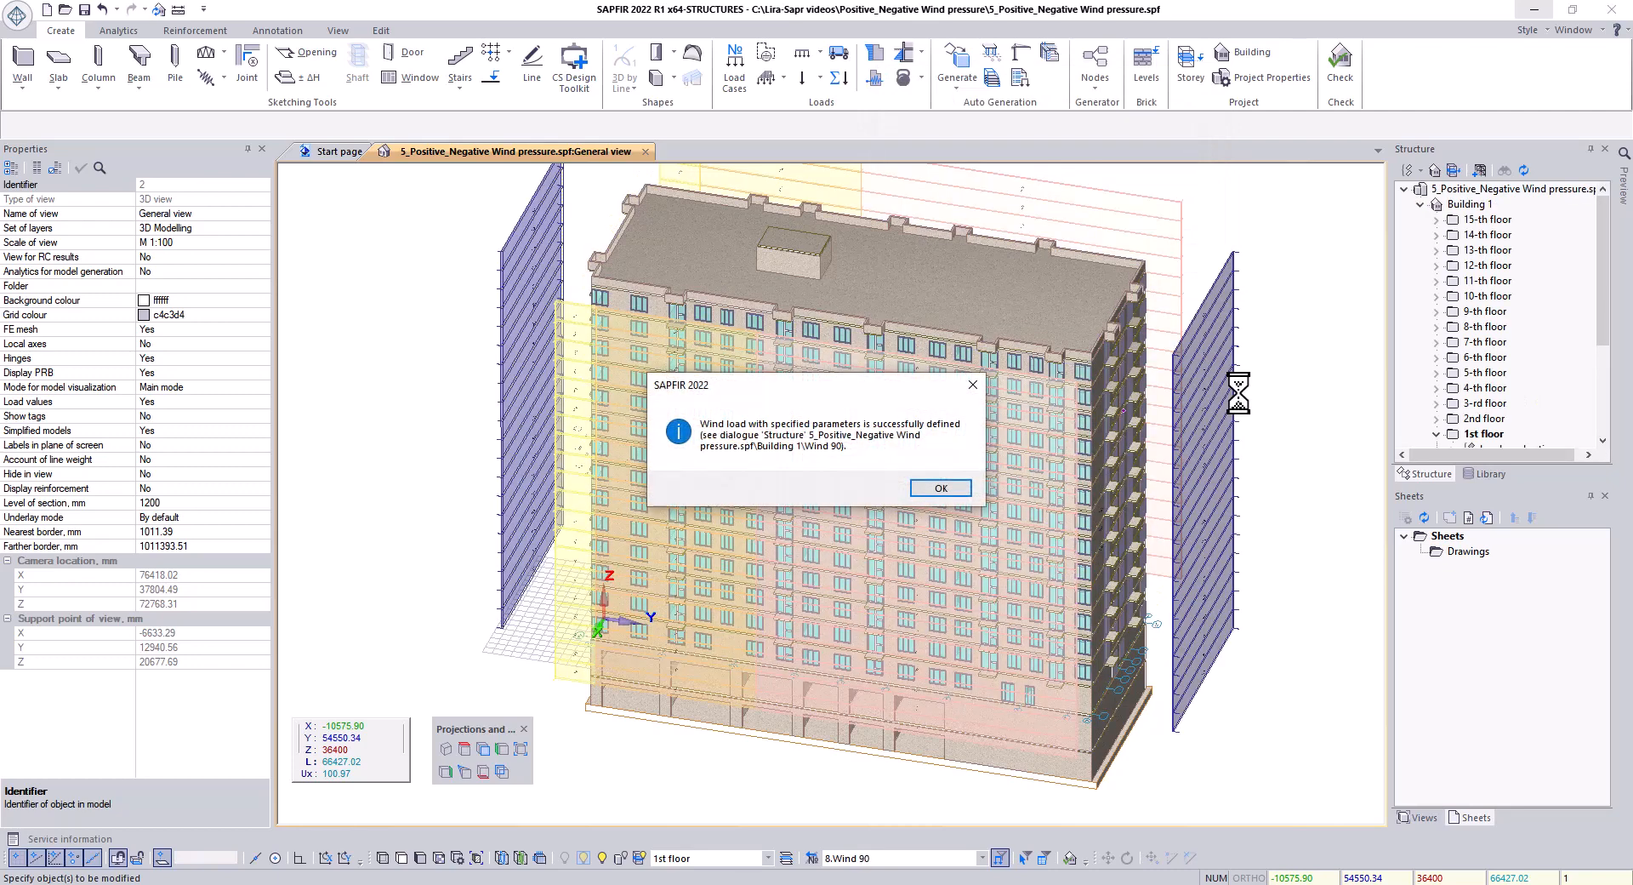
{"action": "left_click", "coordinate": [953, 487]}
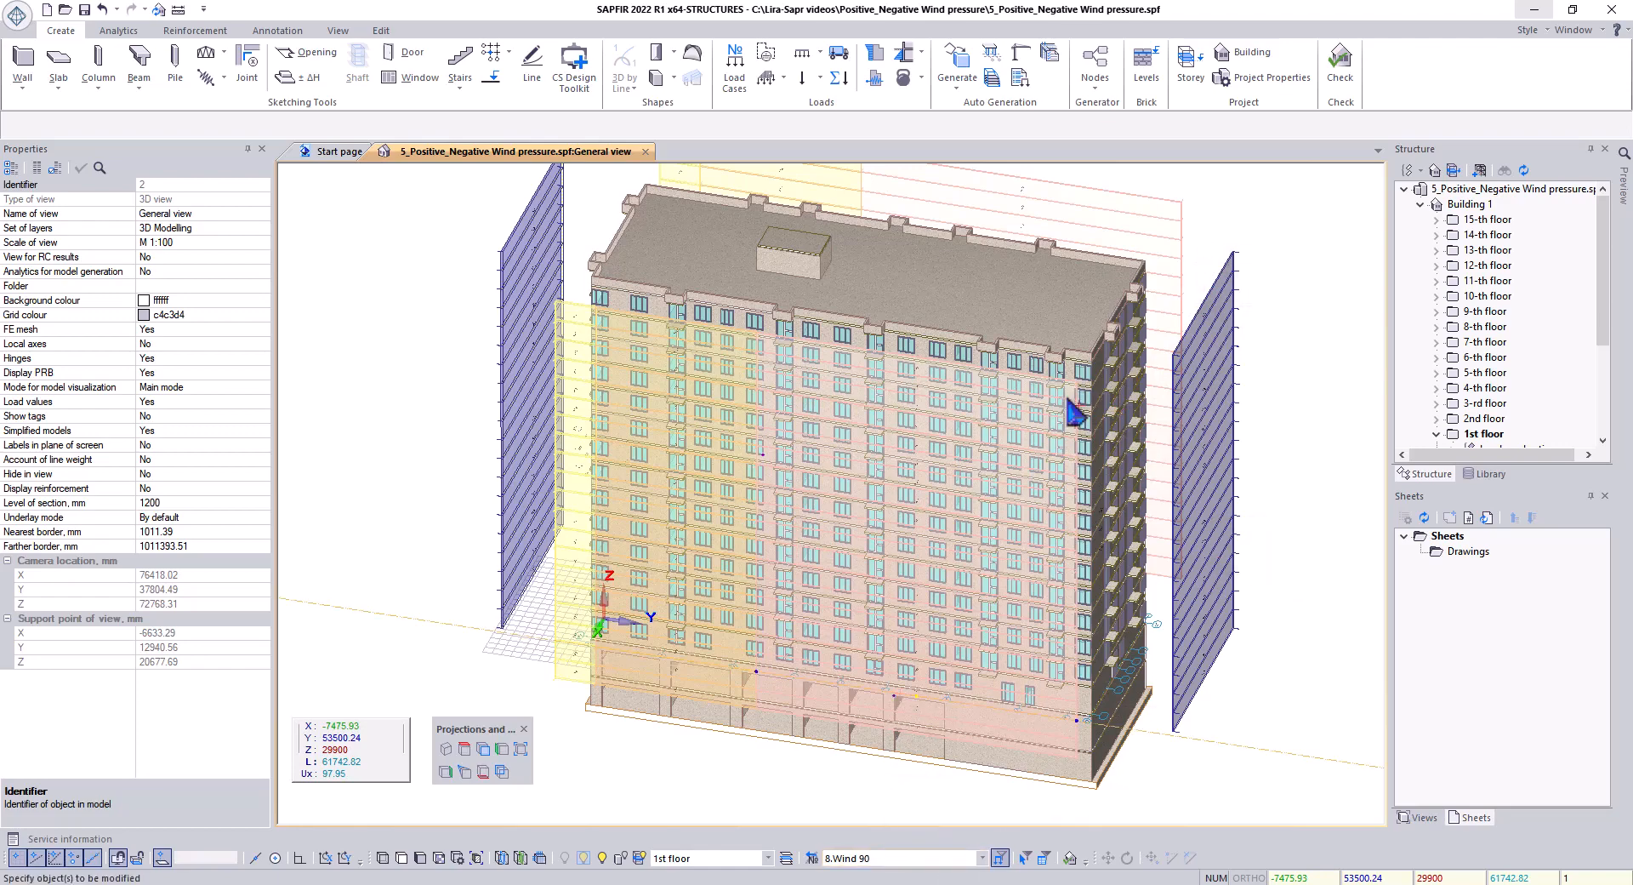
Select the uppermost Wind 90 pressure strip beside the building's short end at the coordinate axes.
{"action": "middle_click_drag", "start_coordinate": [1021, 391], "coordinate": [1075, 498]}
{"action": "right_click_drag", "start_coordinate": [1003, 476], "coordinate": [910, 451]}
{"action": "middle_click_drag", "start_coordinate": [1064, 510], "coordinate": [1012, 440]}
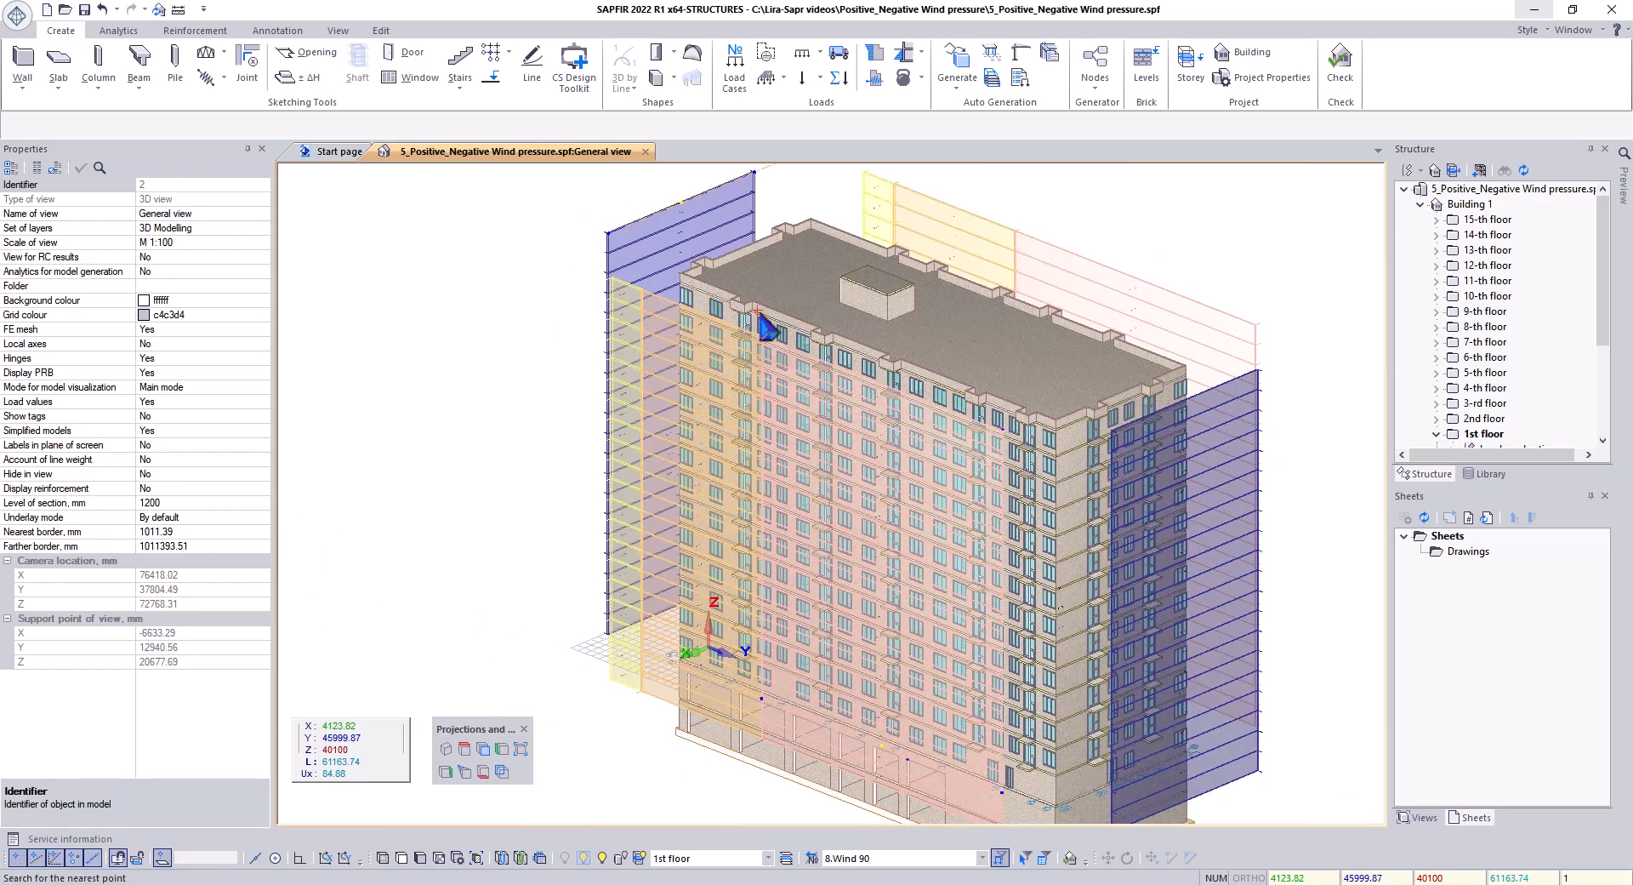
{"action": "mouse_move", "coordinate": [753, 328]}
{"action": "right_mouse_down"}
{"action": "mouse_move", "coordinate": [740, 357]}
{"action": "mouse_move", "coordinate": [830, 298]}
{"action": "mouse_move", "coordinate": [778, 315]}
{"action": "right_mouse_up"}
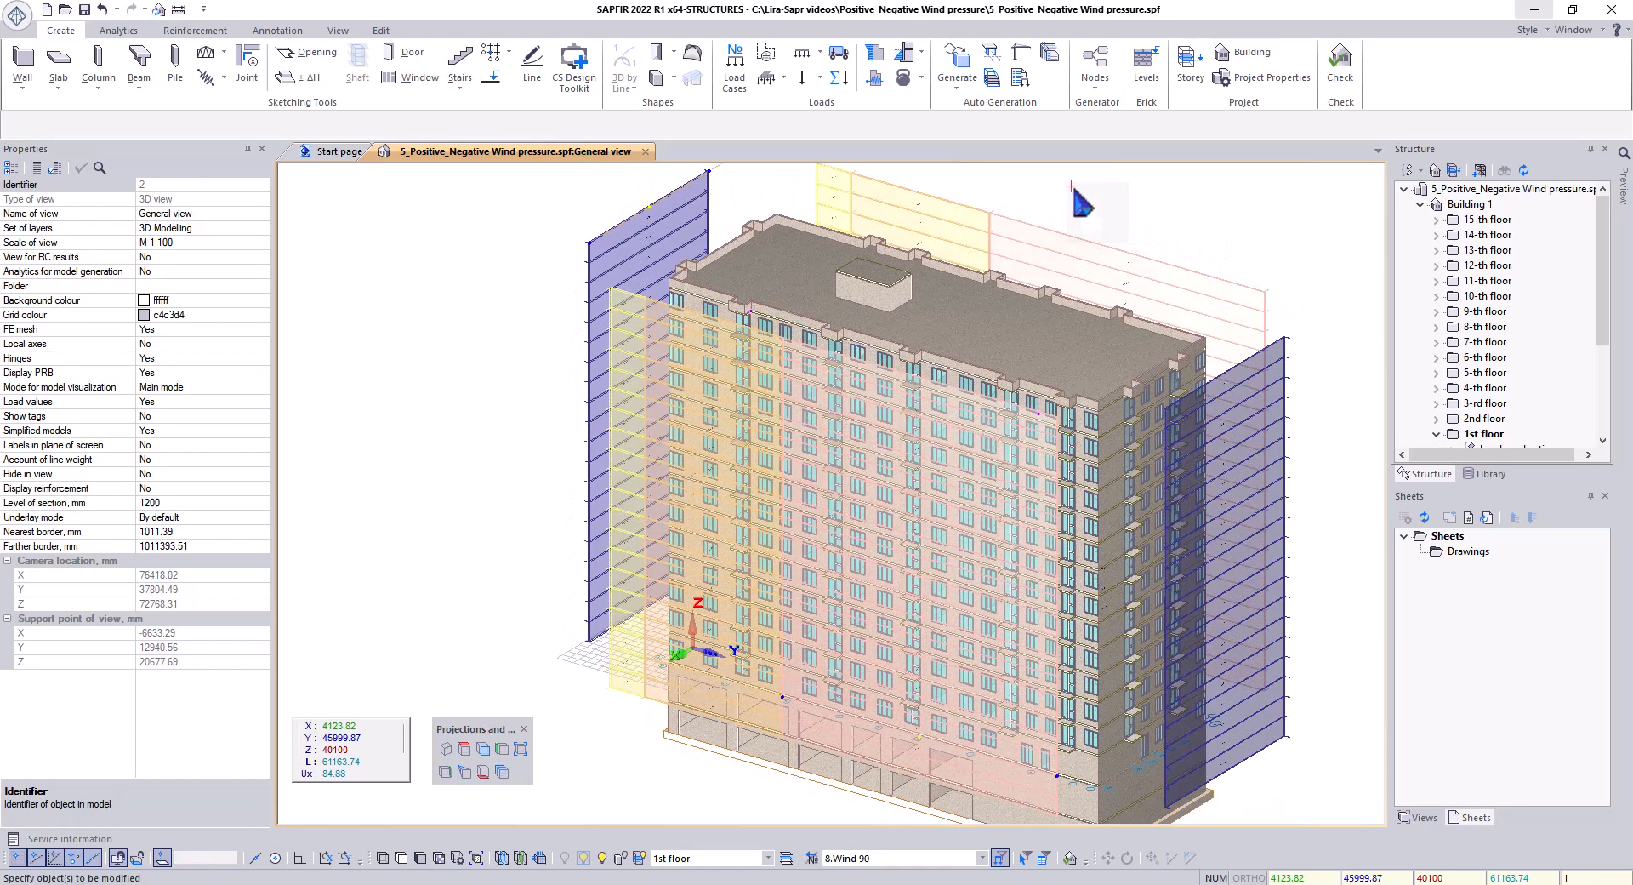
{"action": "left_click", "coordinate": [610, 244]}
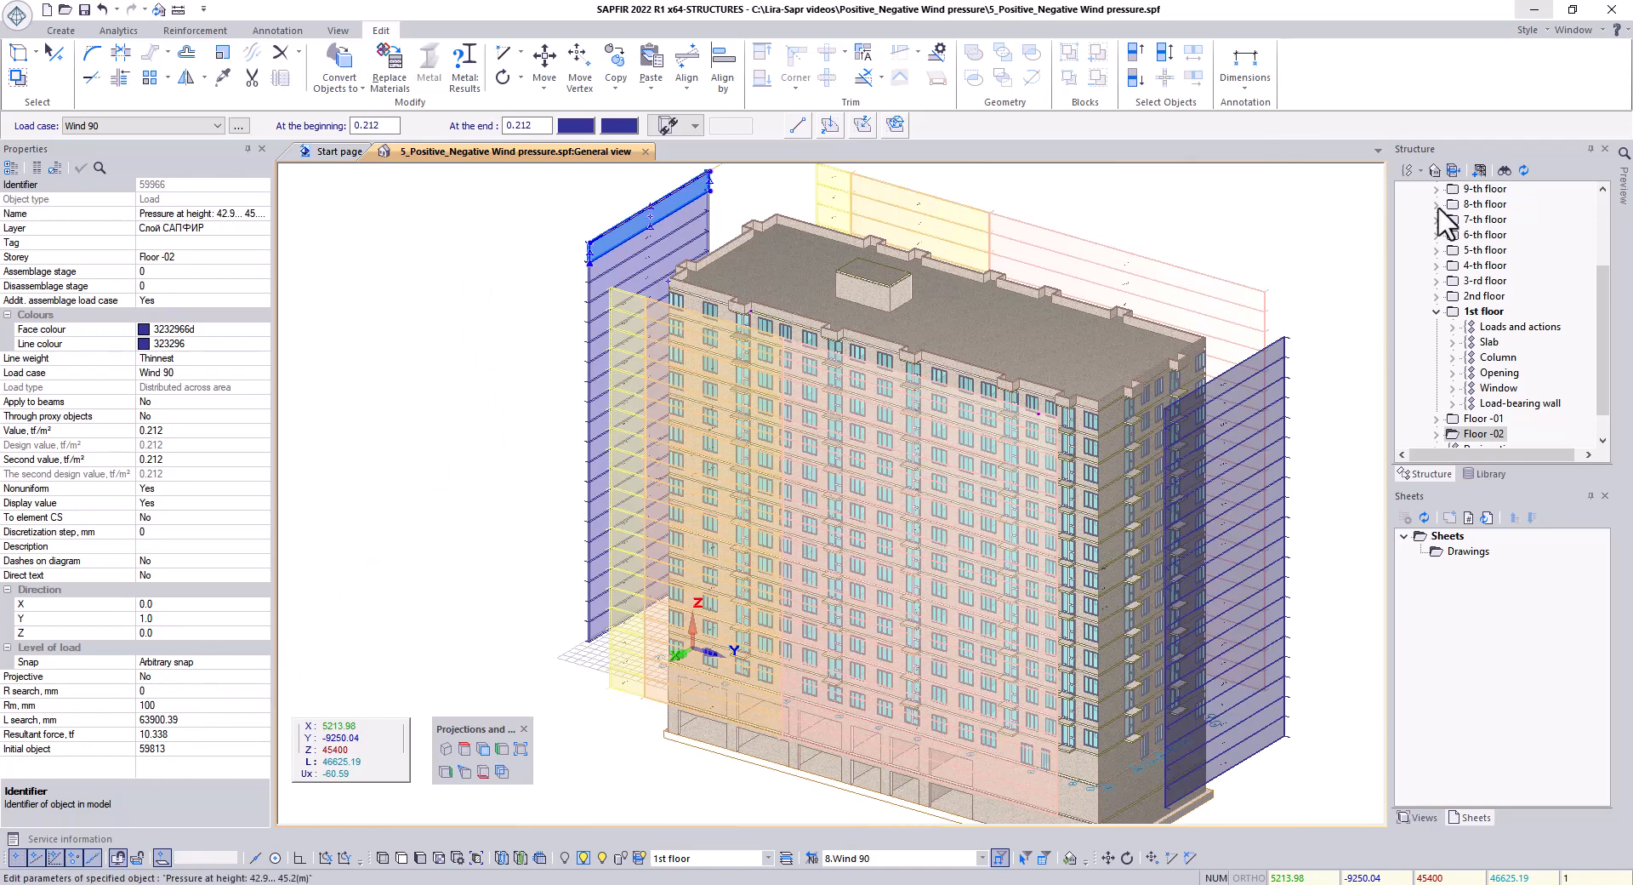
Set Freeze wind to Yes for the Wind 90 load in the building structure and apply the change.
{"action": "scroll", "coordinate": [1601, 315], "scroll_direction": "down", "scroll_amount": 1}
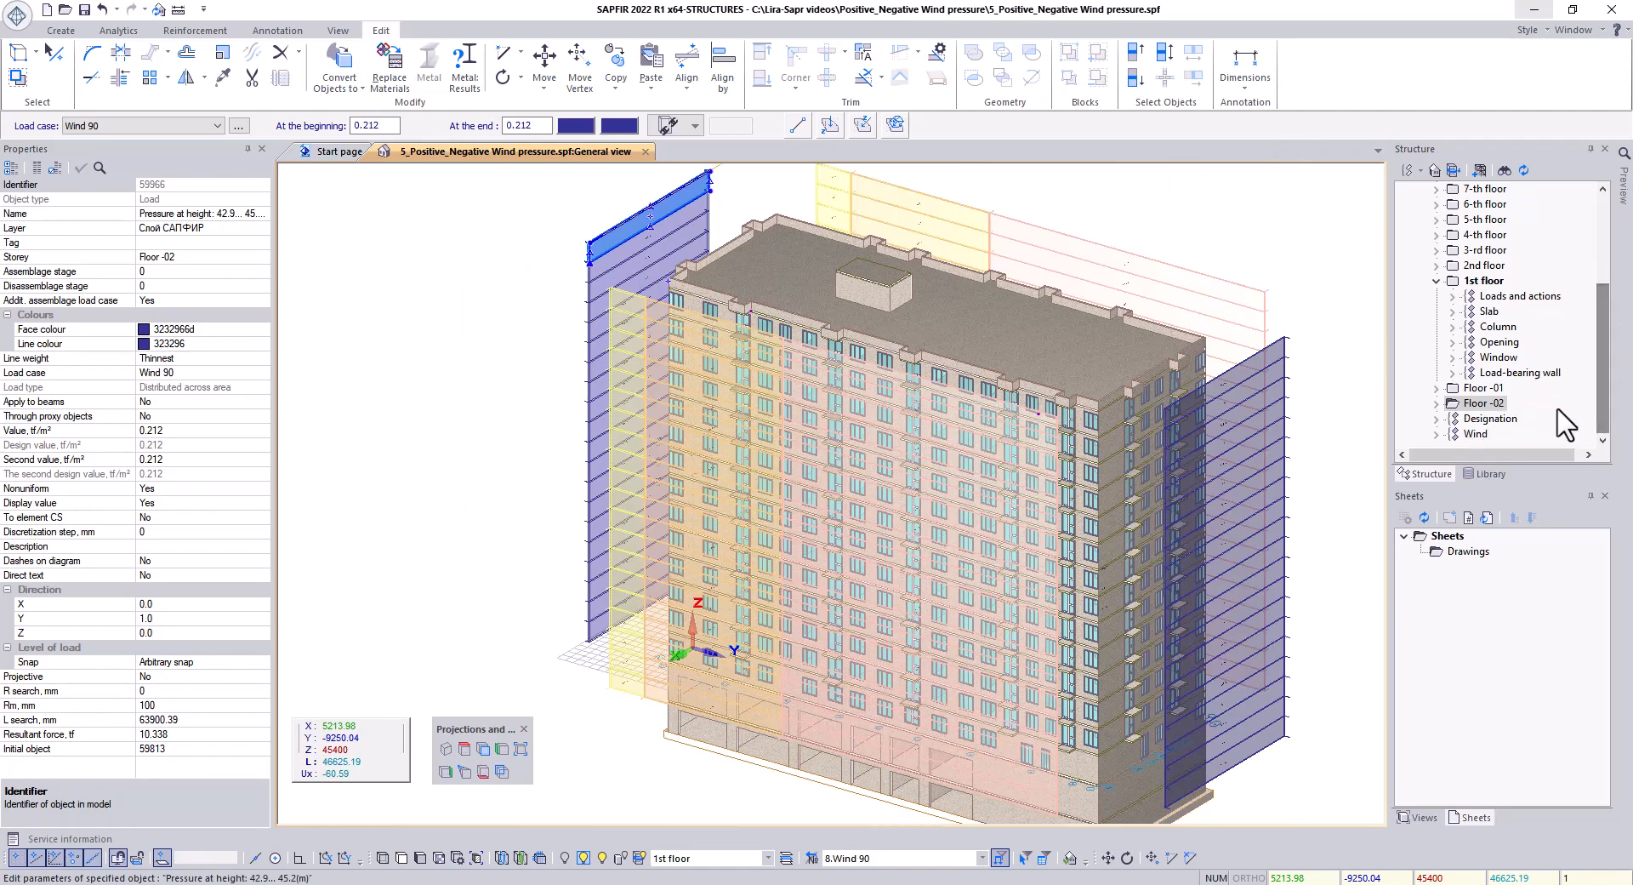
{"action": "left_click", "coordinate": [1439, 435]}
{"action": "left_click", "coordinate": [1499, 433]}
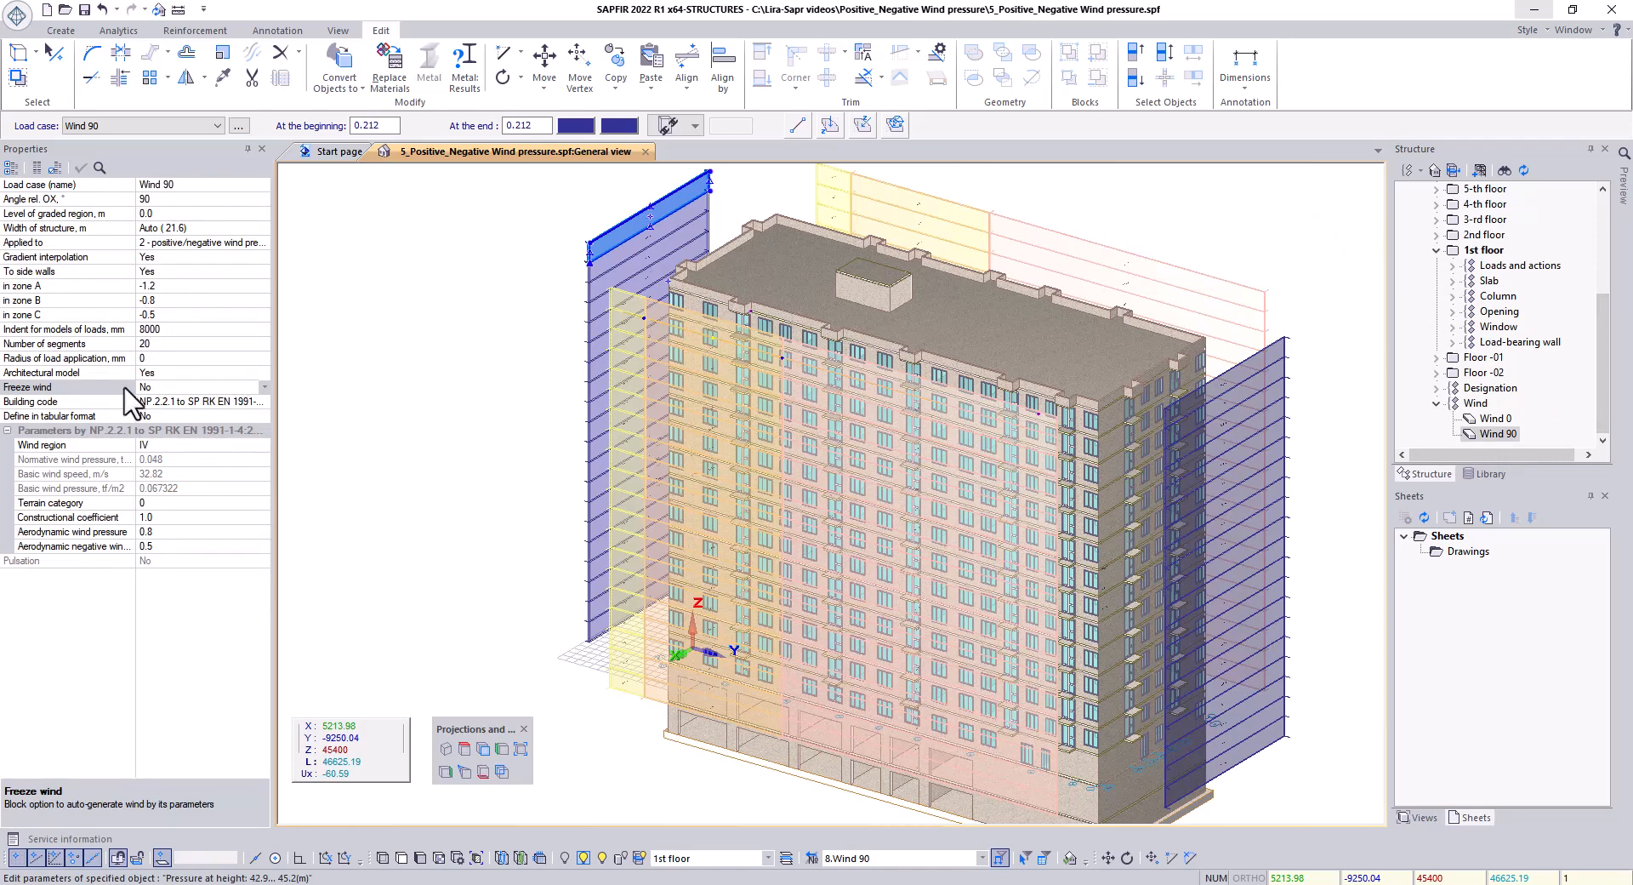
{"action": "left_click", "coordinate": [264, 387]}
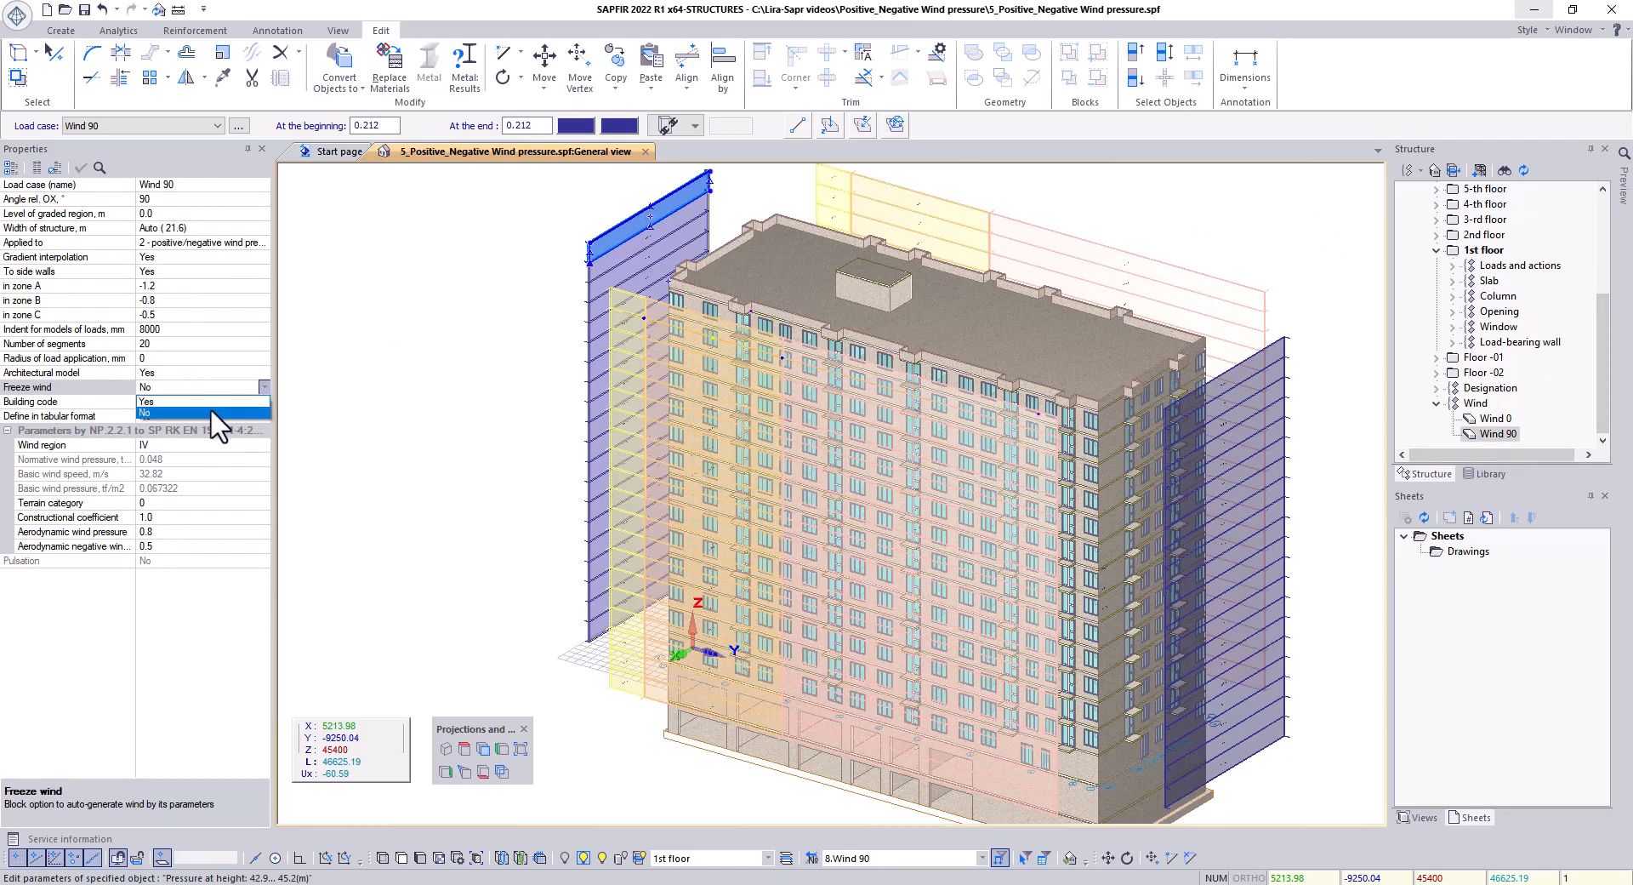
{"action": "left_click", "coordinate": [211, 401]}
{"action": "left_click", "coordinate": [81, 167]}
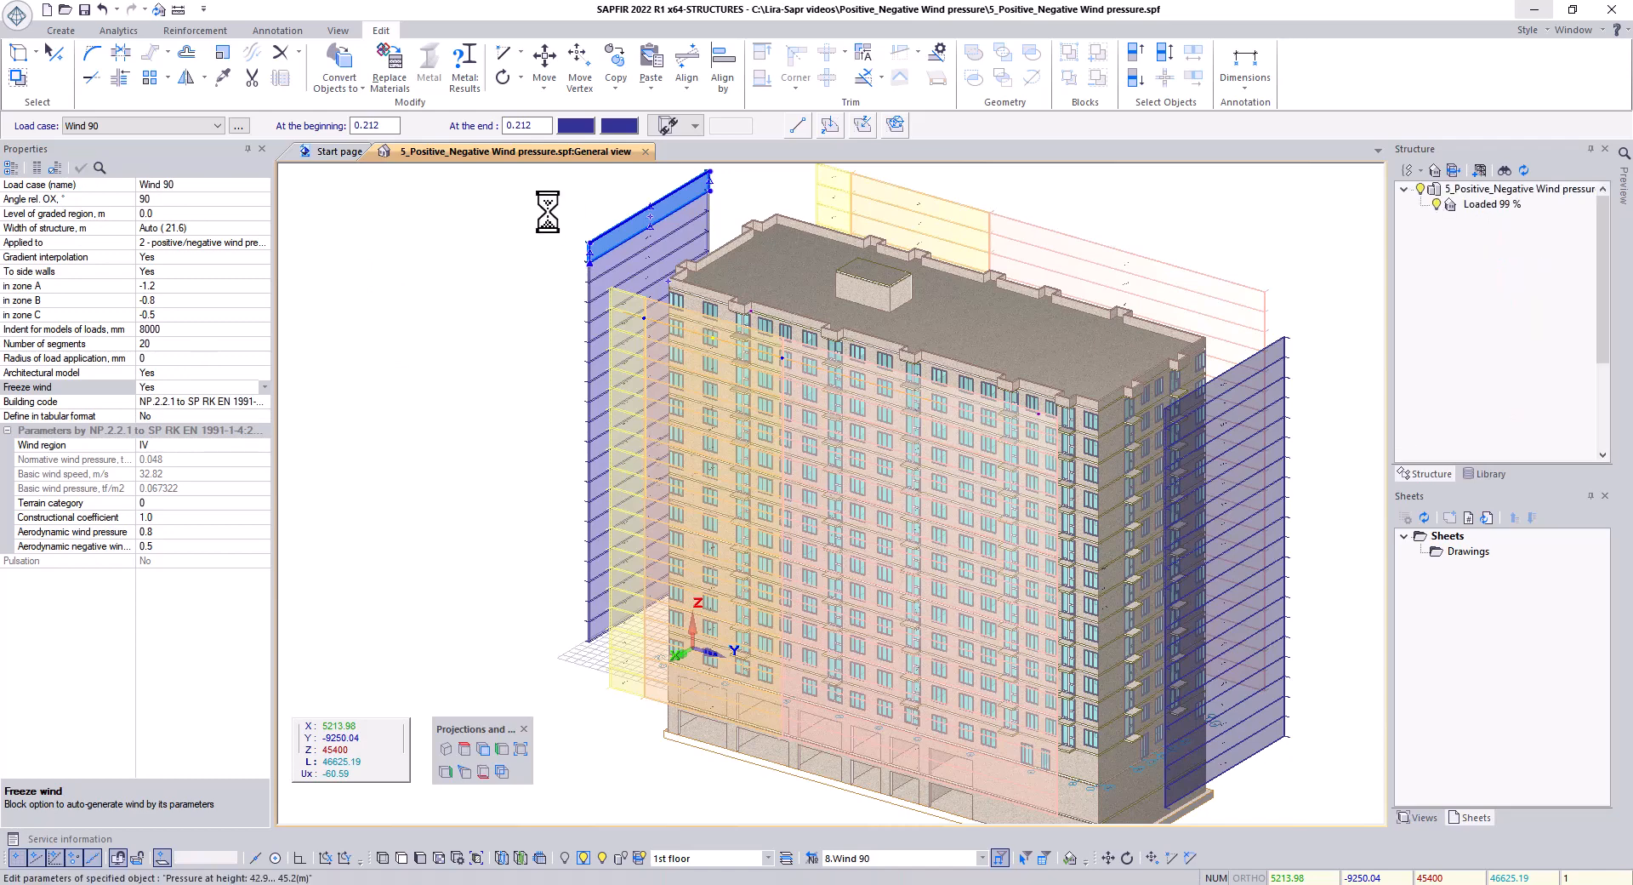
{"action": "scroll", "coordinate": [557, 240], "scroll_direction": "up", "scroll_amount": 2}
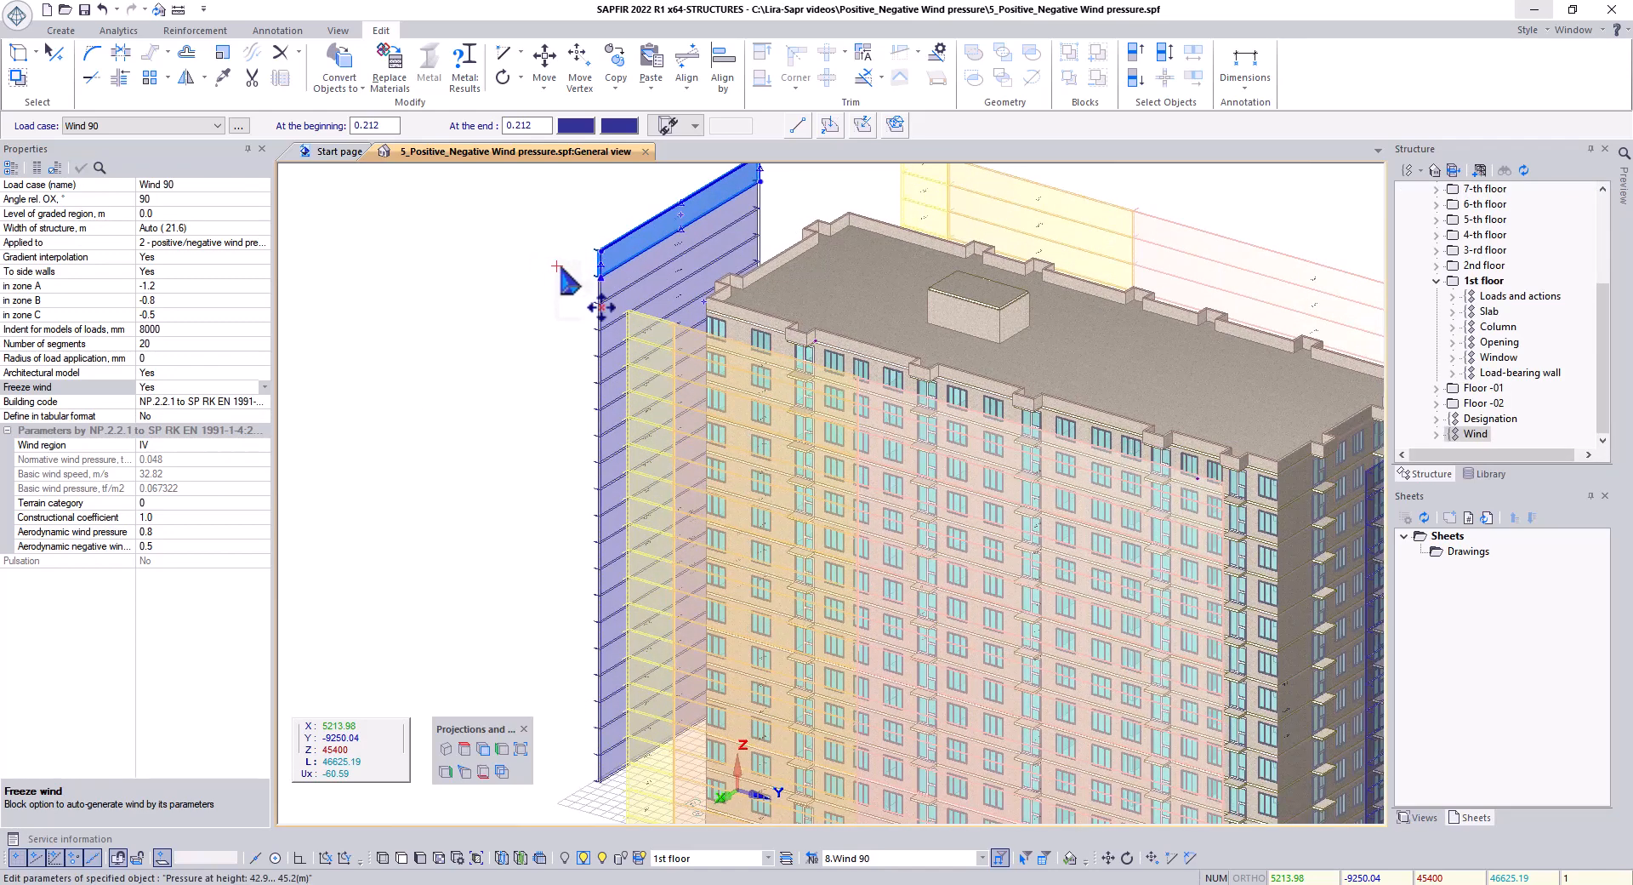
Reshape the uppermost Wind 90 pressure strip by pulling its lower outer corner outward, away from the strips below.
{"action": "left_click", "coordinate": [544, 209]}
{"action": "left_click", "coordinate": [628, 250]}
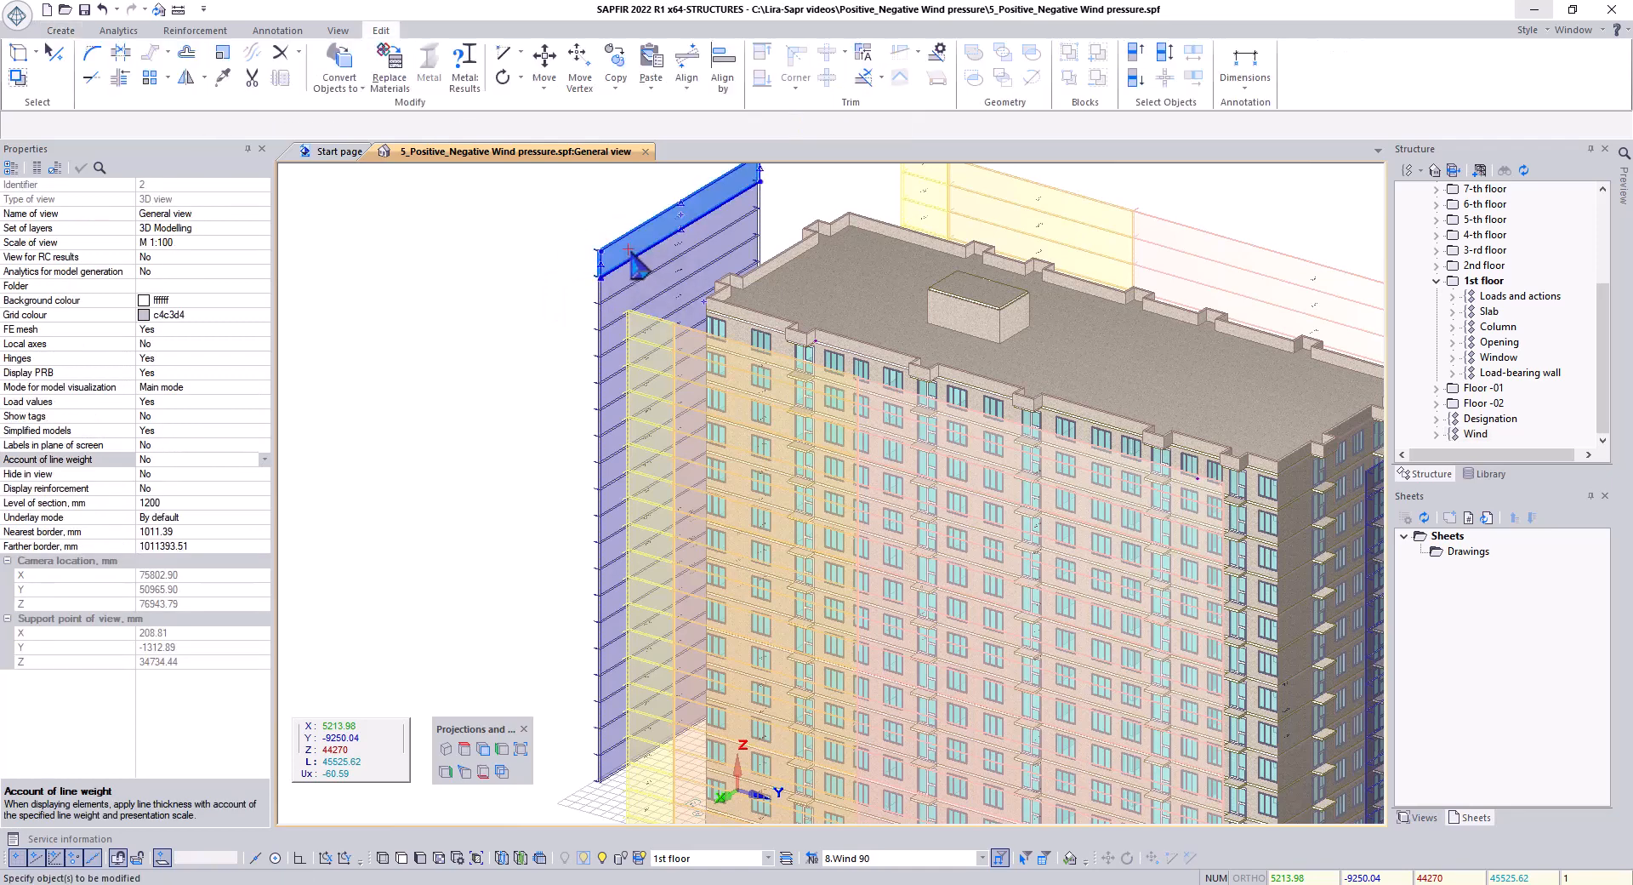
{"action": "scroll", "coordinate": [602, 274], "scroll_direction": "up", "scroll_amount": 1}
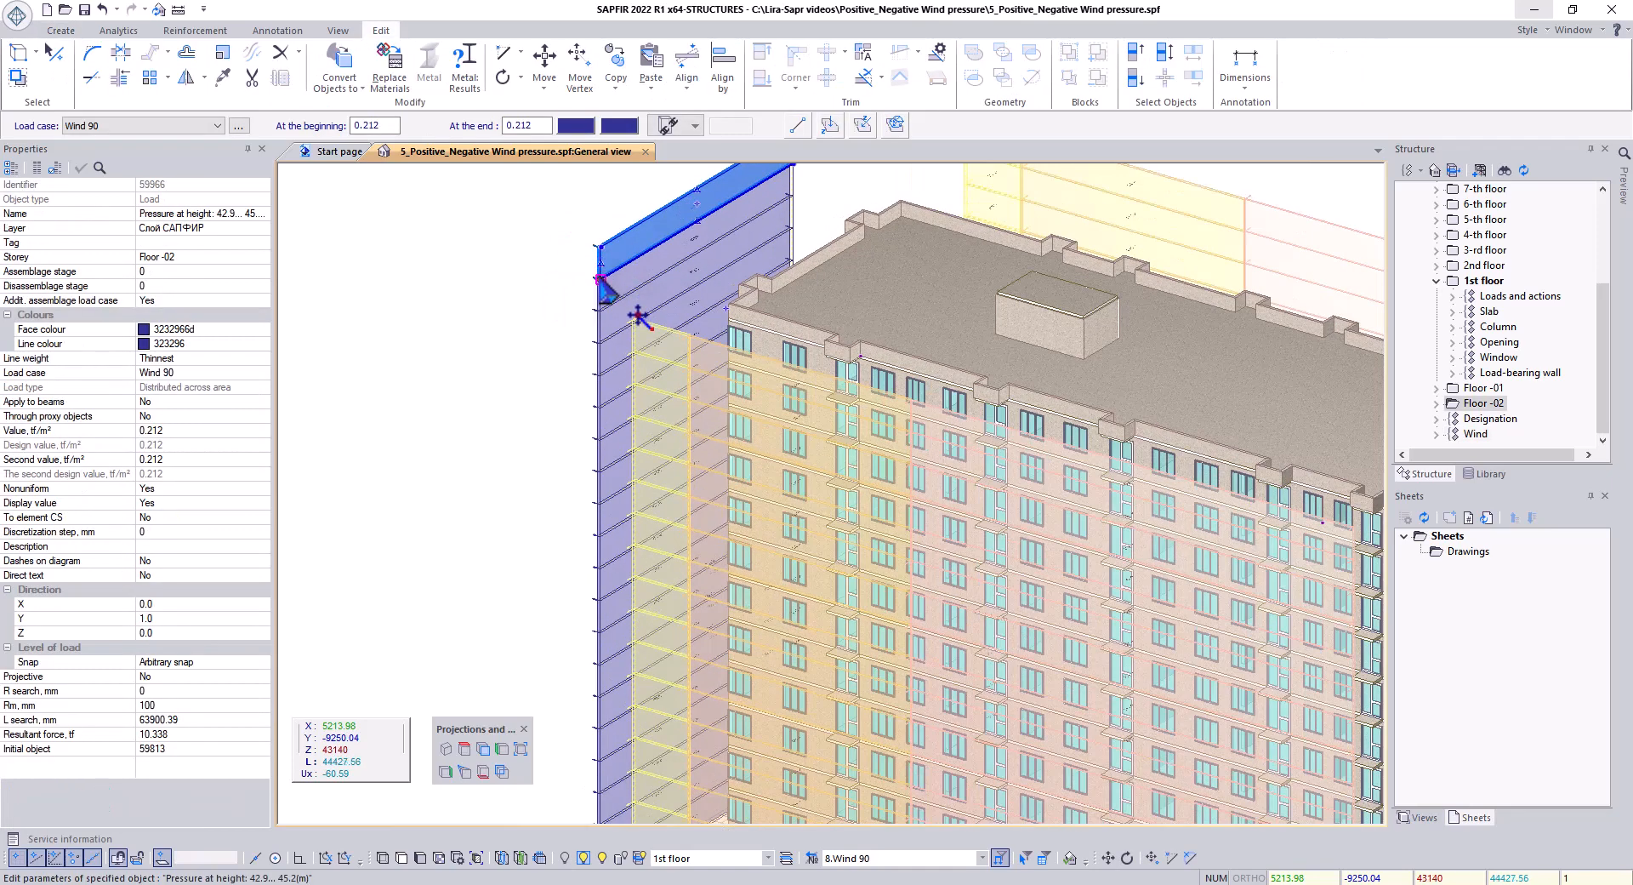
{"action": "left_click", "coordinate": [601, 274]}
{"action": "left_click", "coordinate": [531, 319]}
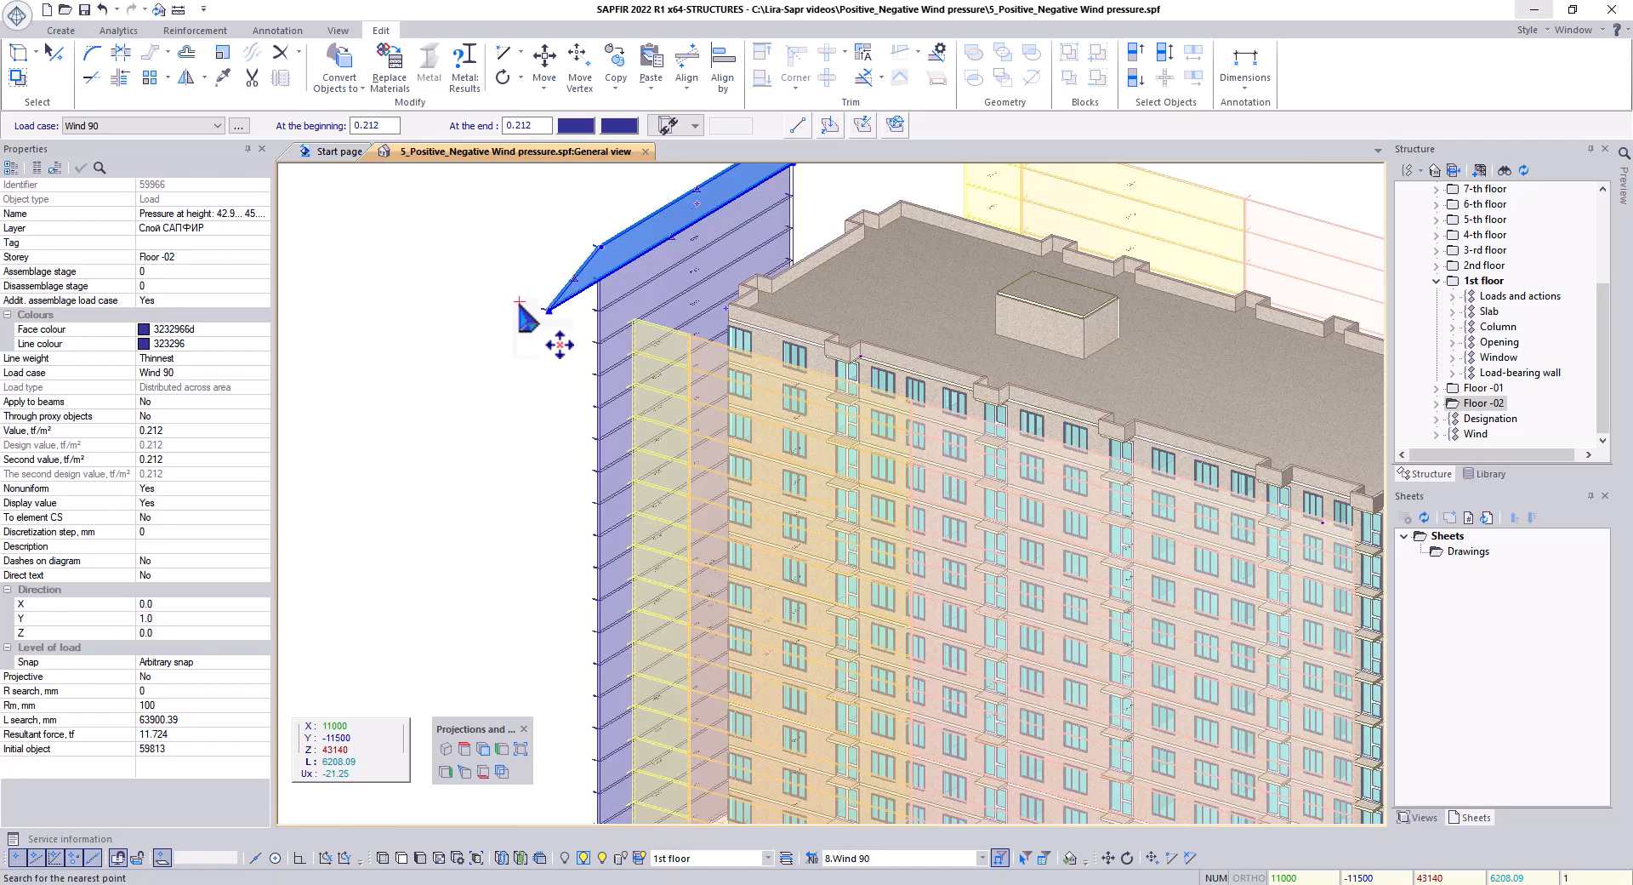
Set the reshaped Wind 90 strip's load to 0.5 tf/m² at the beginning and at the end.
{"action": "left_click_drag", "start_coordinate": [388, 127], "coordinate": [329, 126]}
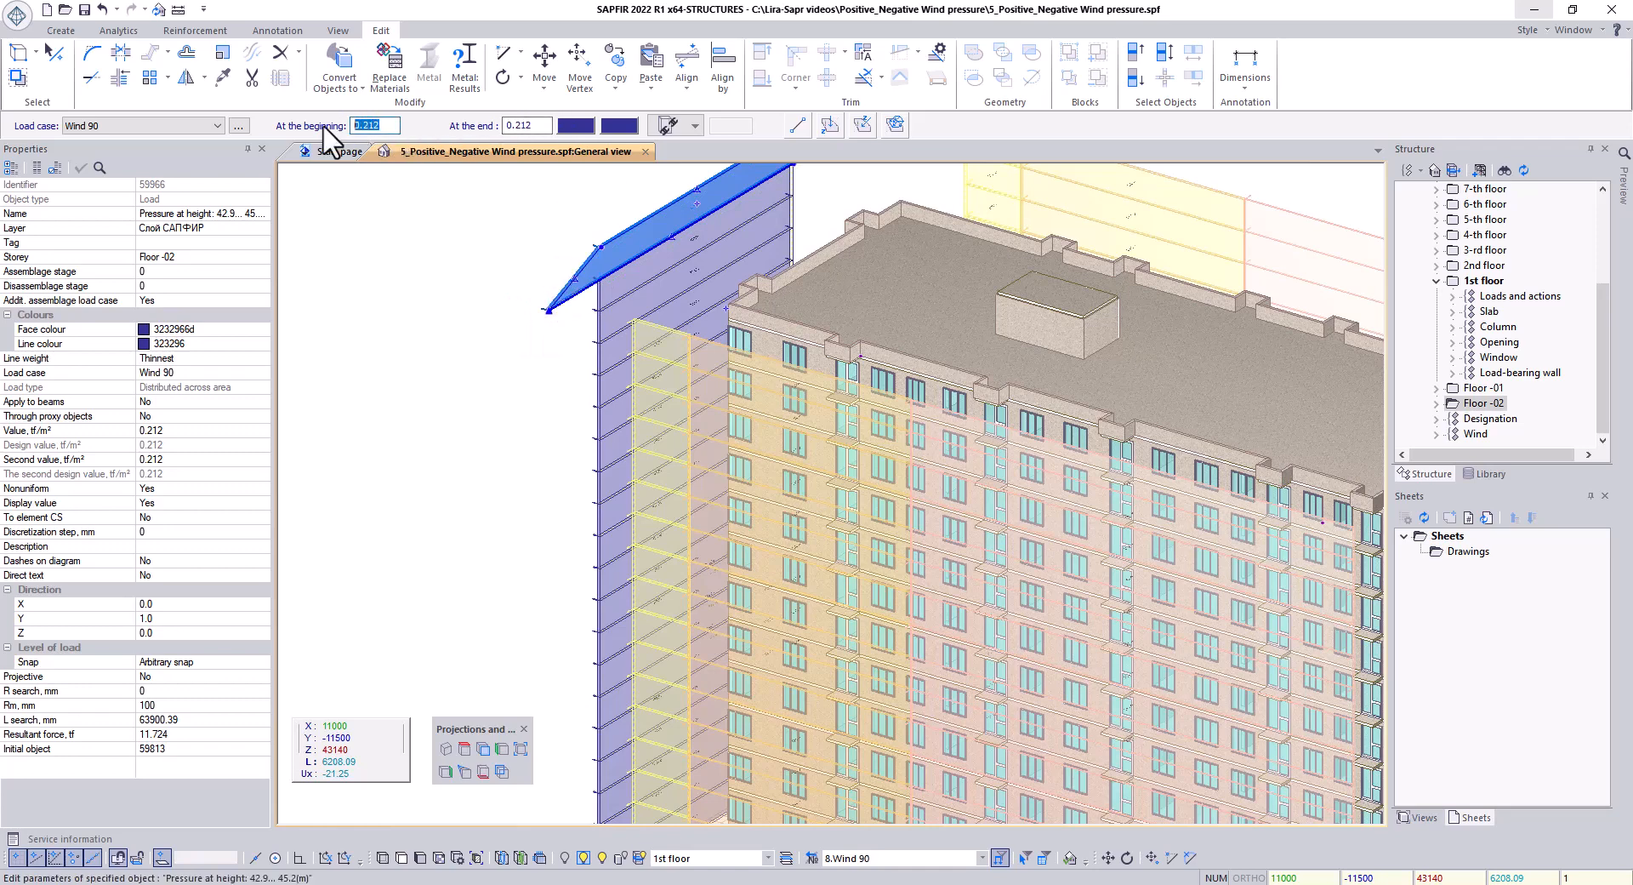
{"action": "type", "text": "0.5"}
{"action": "left_click", "coordinate": [465, 250]}
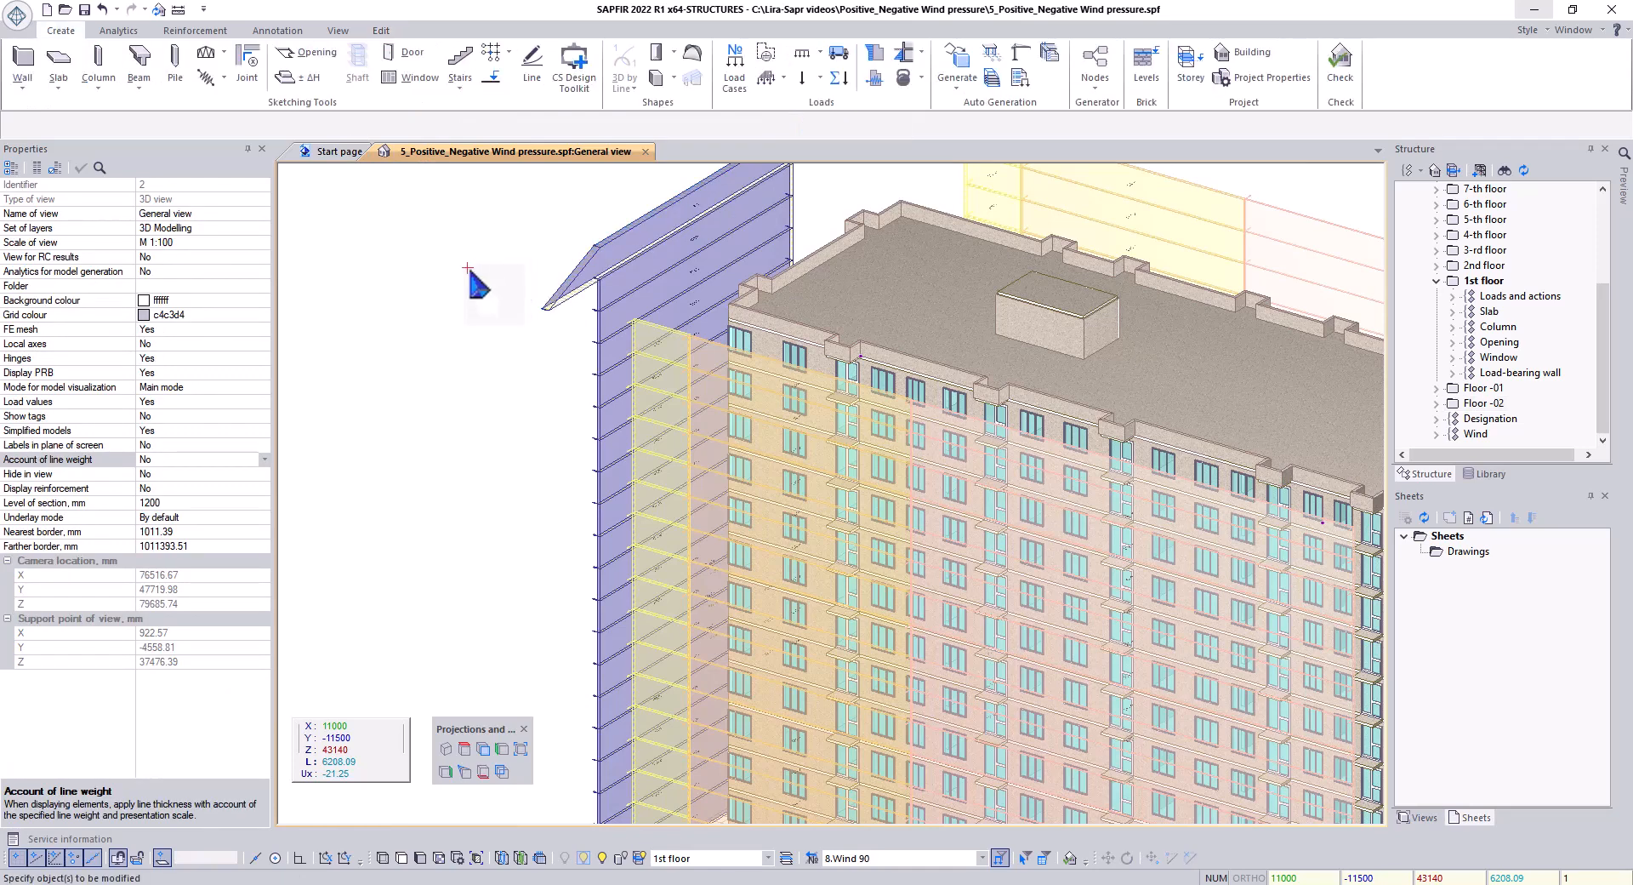
Select a 14th-floor facade window and examine its Wind load property, then deselect it.
{"action": "scroll", "coordinate": [476, 257], "scroll_direction": "down", "scroll_amount": 1}
{"action": "scroll", "coordinate": [474, 258], "scroll_direction": "down", "scroll_amount": 4}
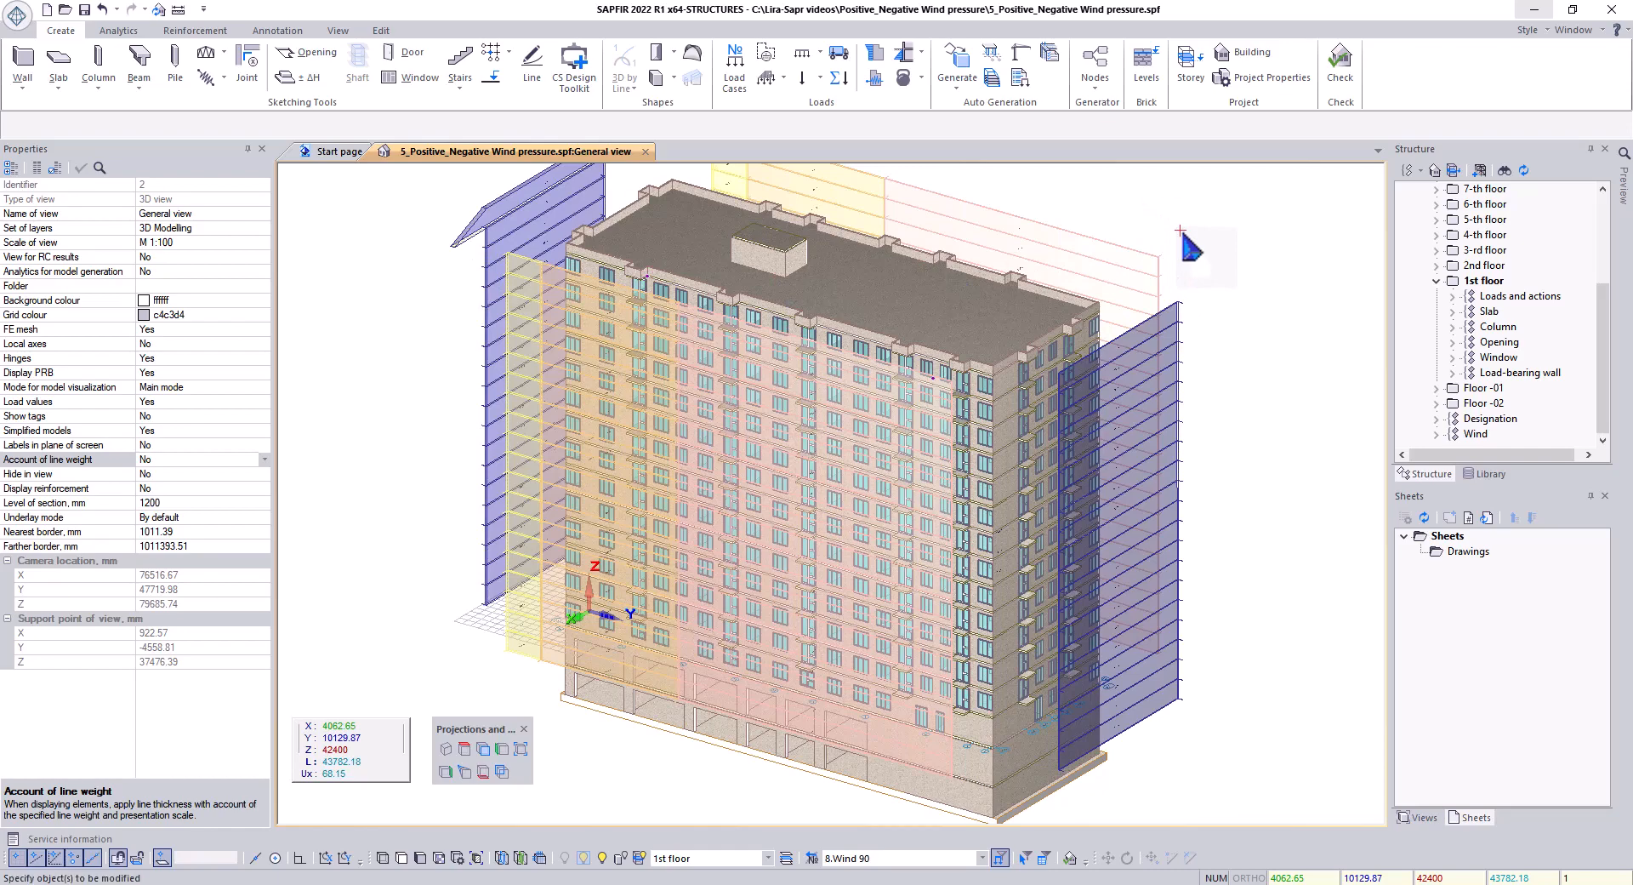
{"action": "scroll", "coordinate": [693, 276], "scroll_direction": "up", "scroll_amount": 5}
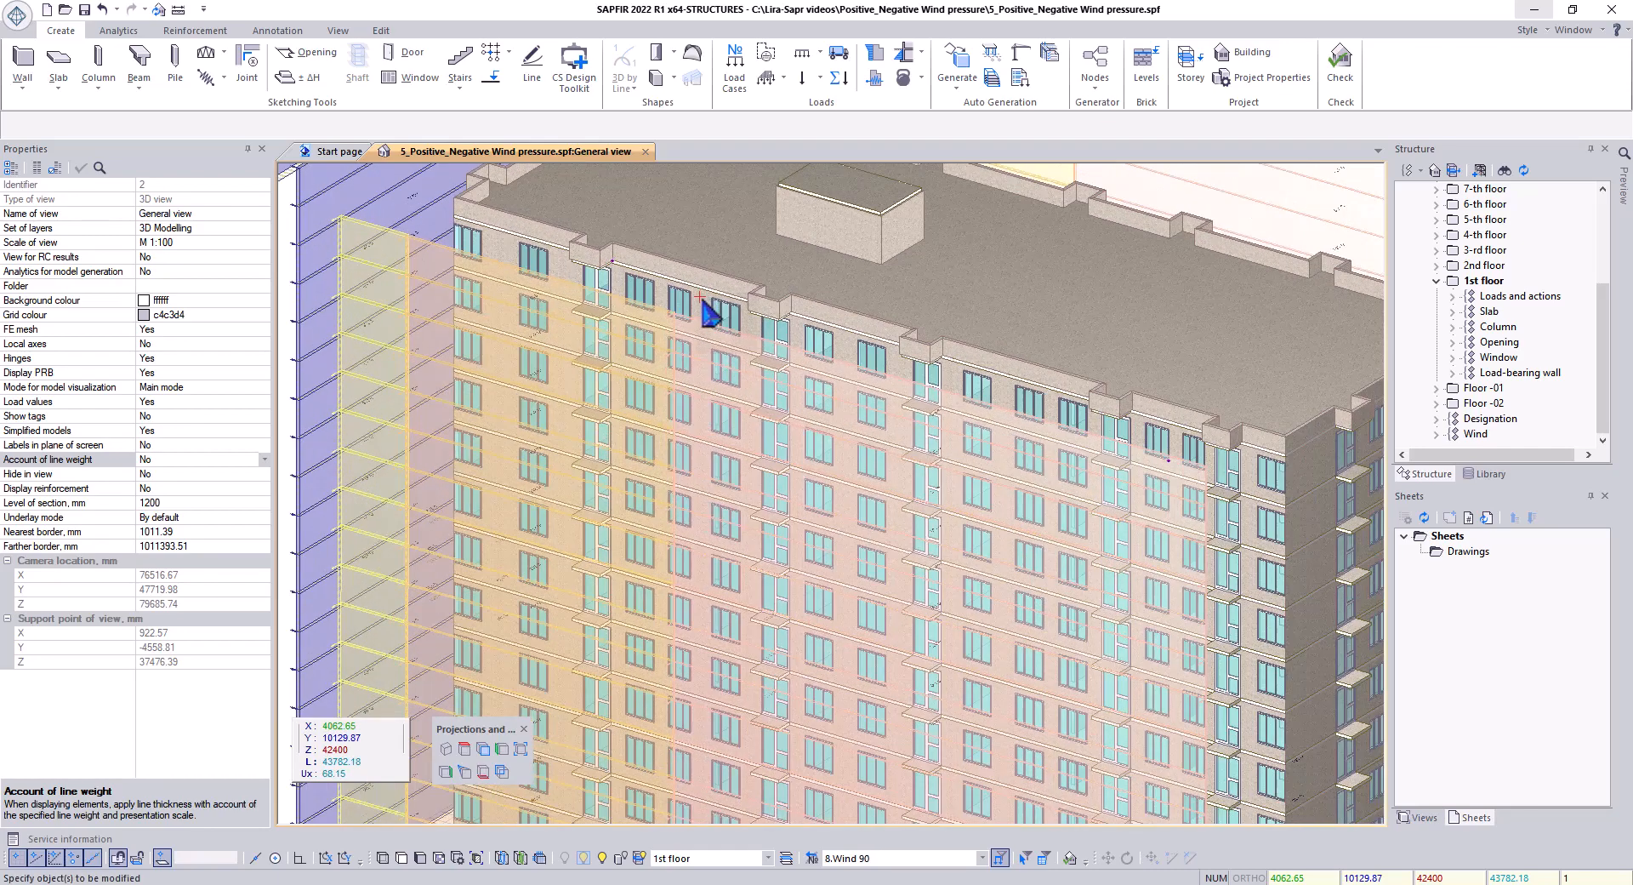
{"action": "left_click", "coordinate": [740, 338]}
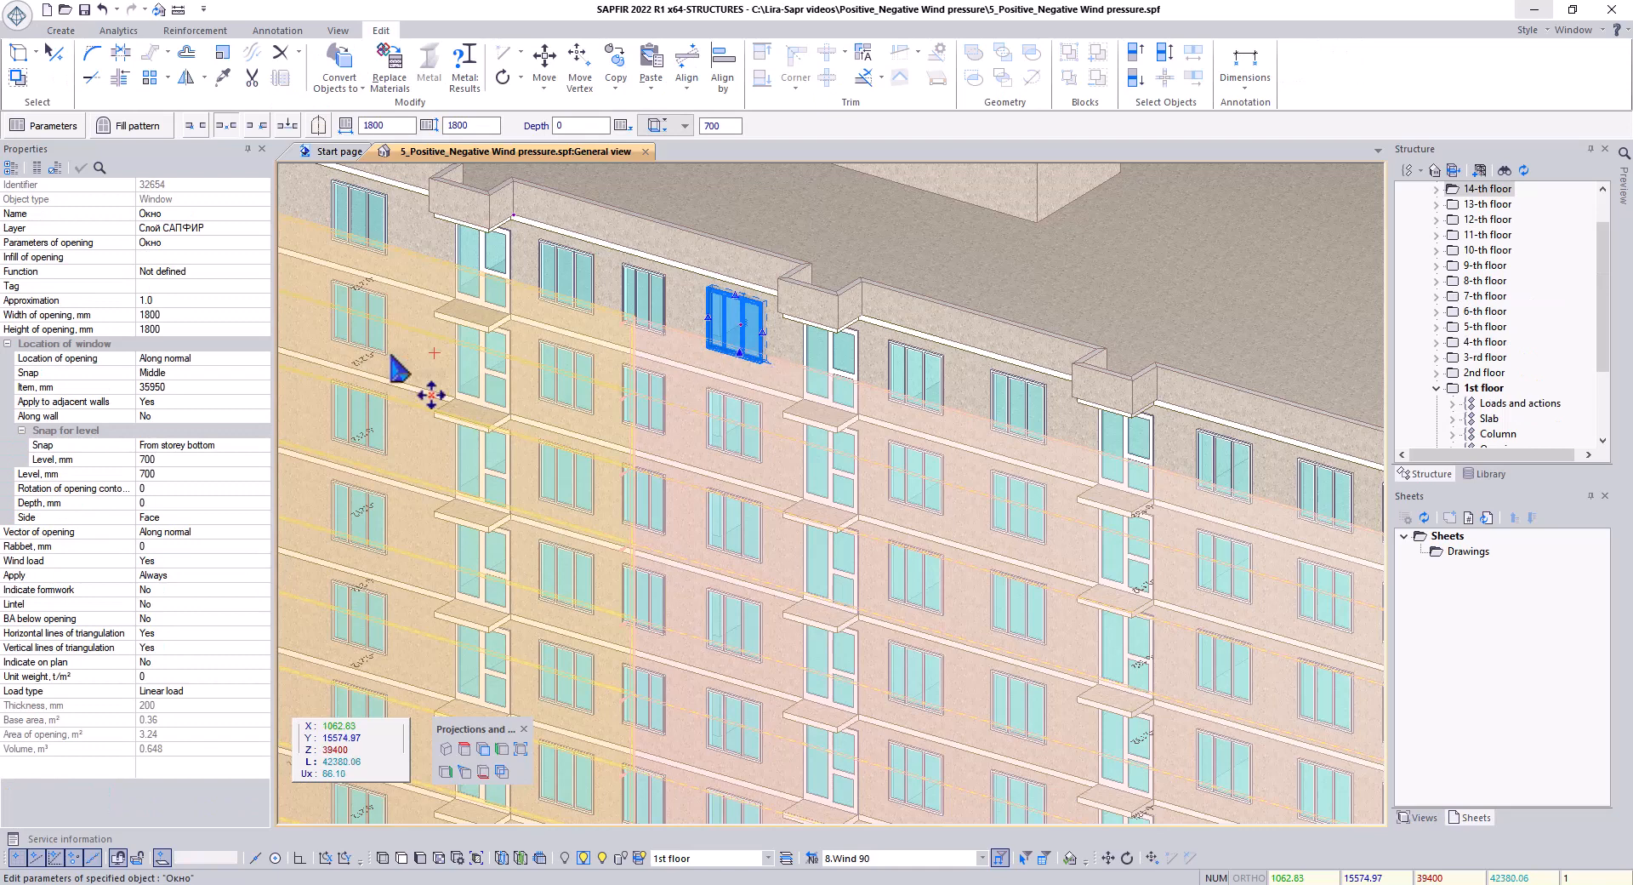
{"action": "left_click", "coordinate": [93, 566]}
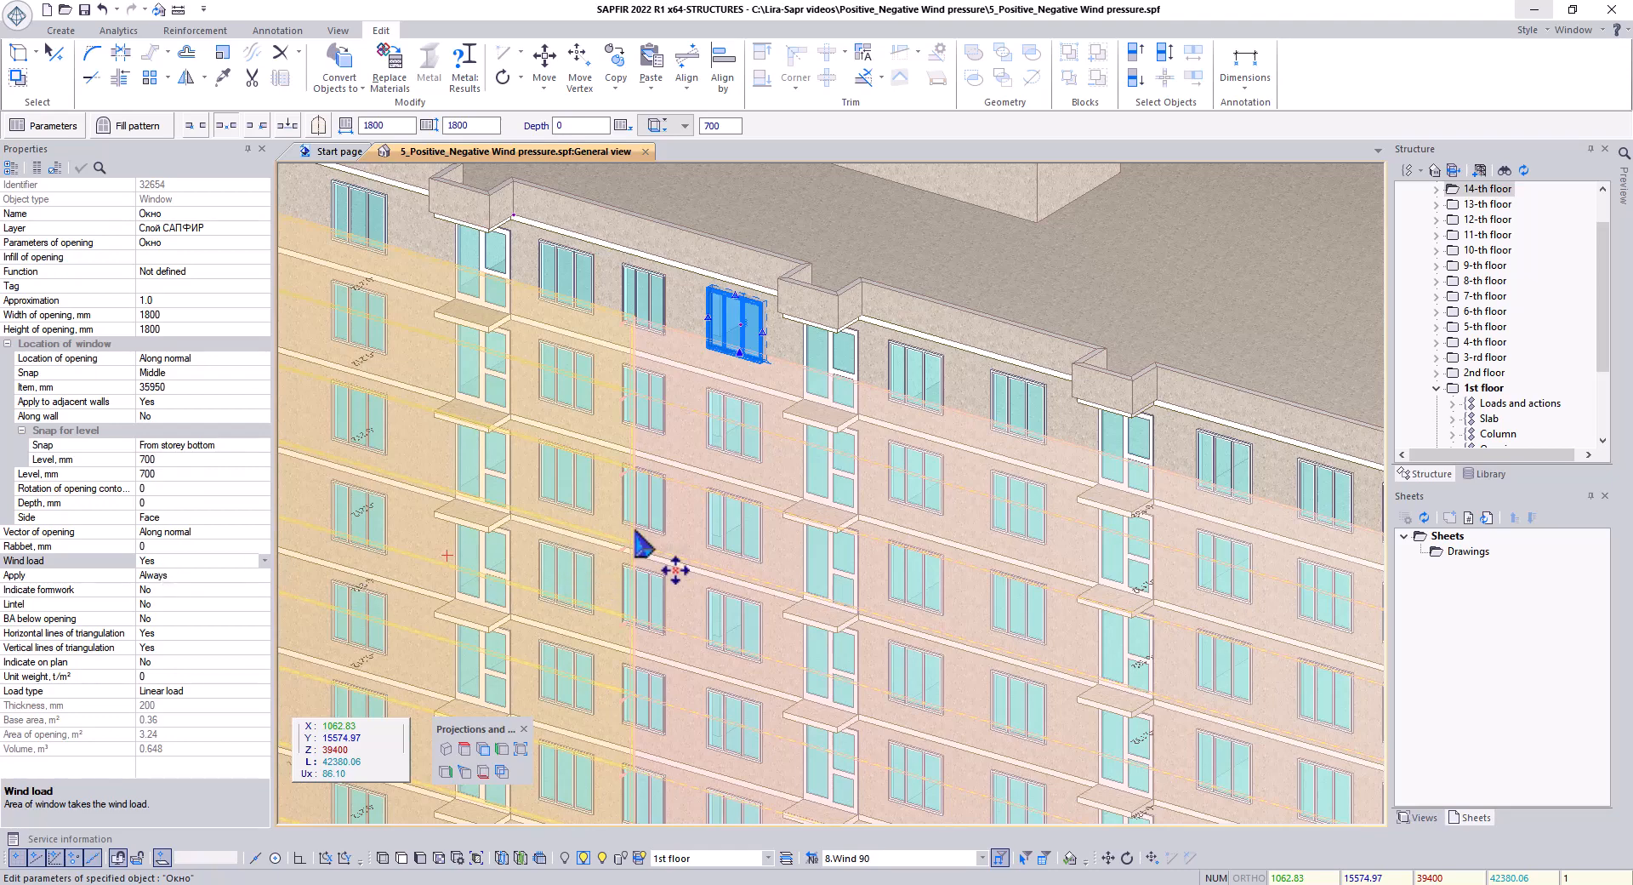
{"action": "scroll", "coordinate": [642, 455], "scroll_direction": "down", "scroll_amount": 5}
{"action": "key", "text": "Escape"}
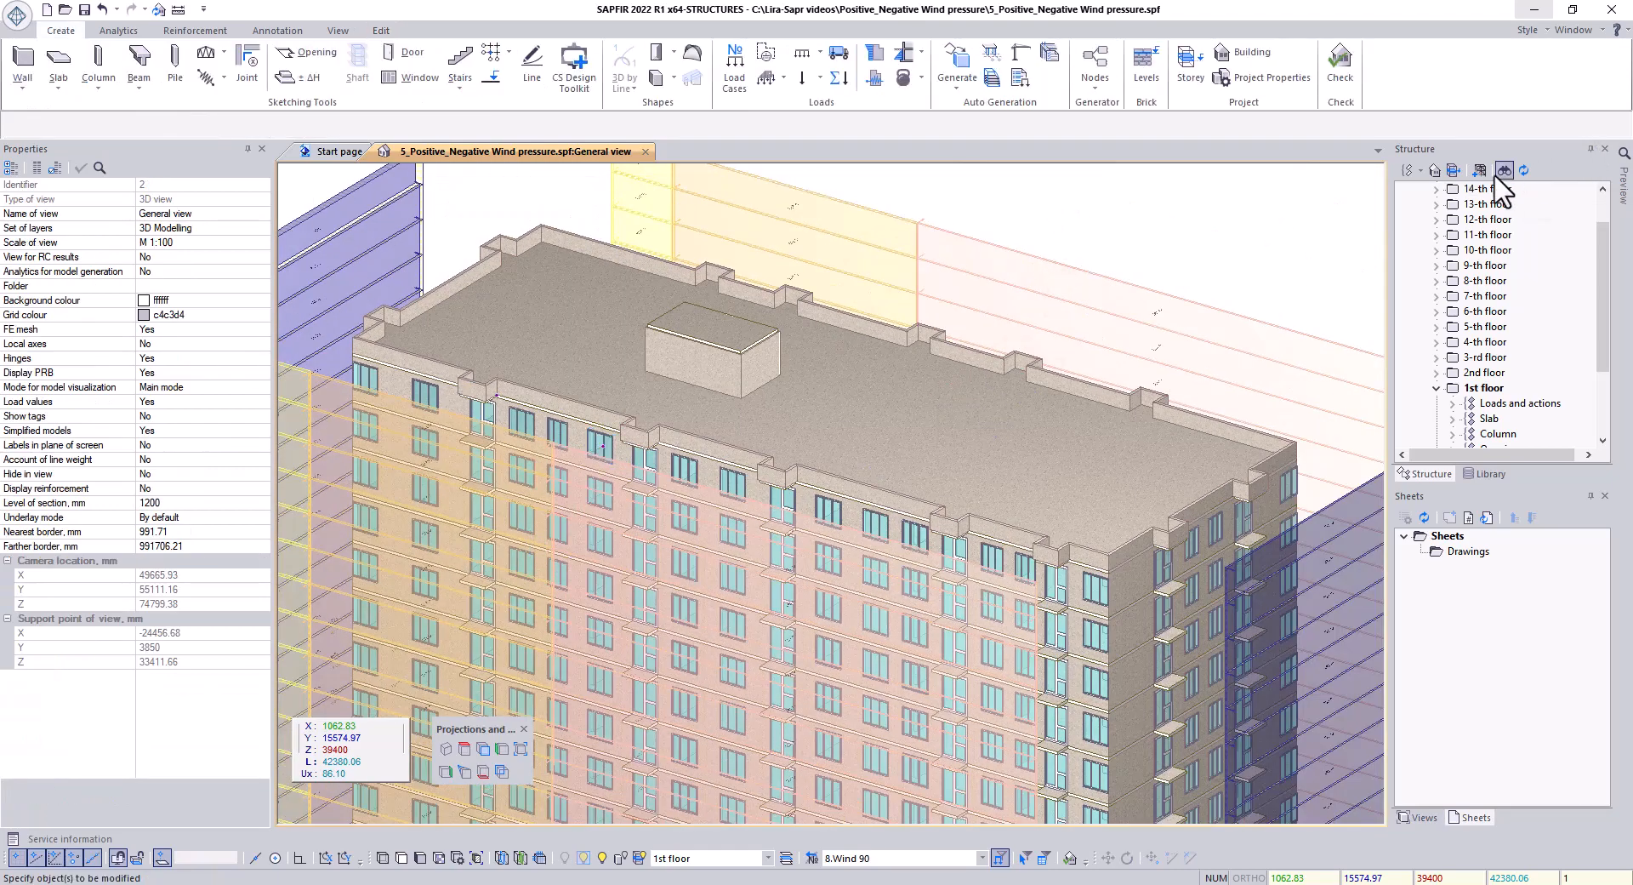
Create a meshed model named Meshed model variant 1 from all buildings of the project, shown in analytical interpretation.
{"action": "left_click", "coordinate": [1479, 170]}
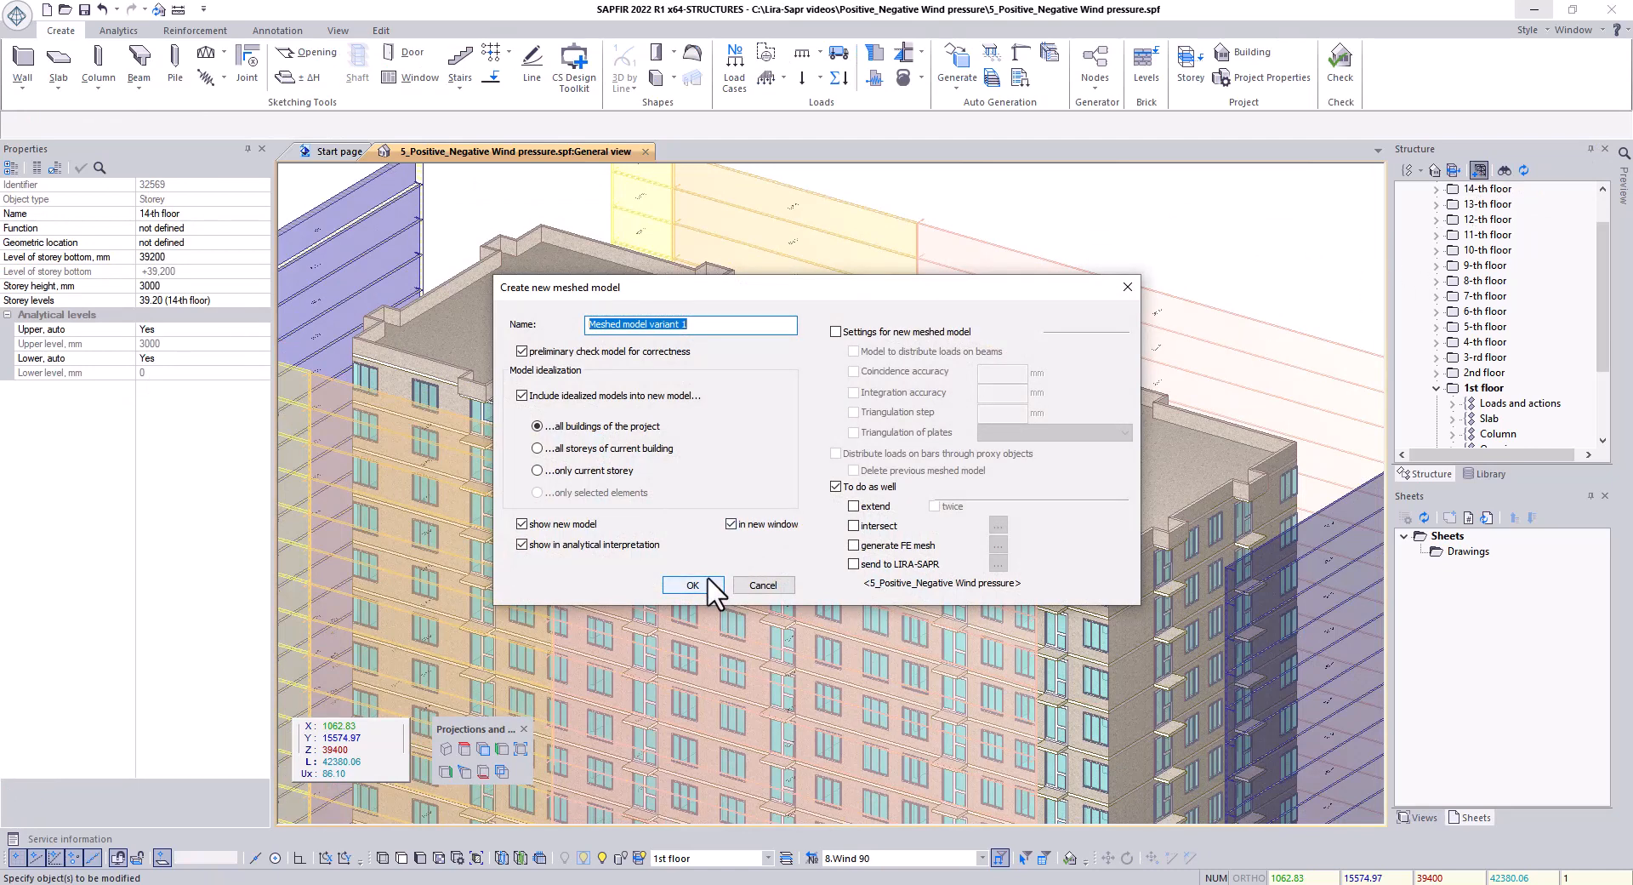
{"action": "left_click", "coordinate": [706, 581]}
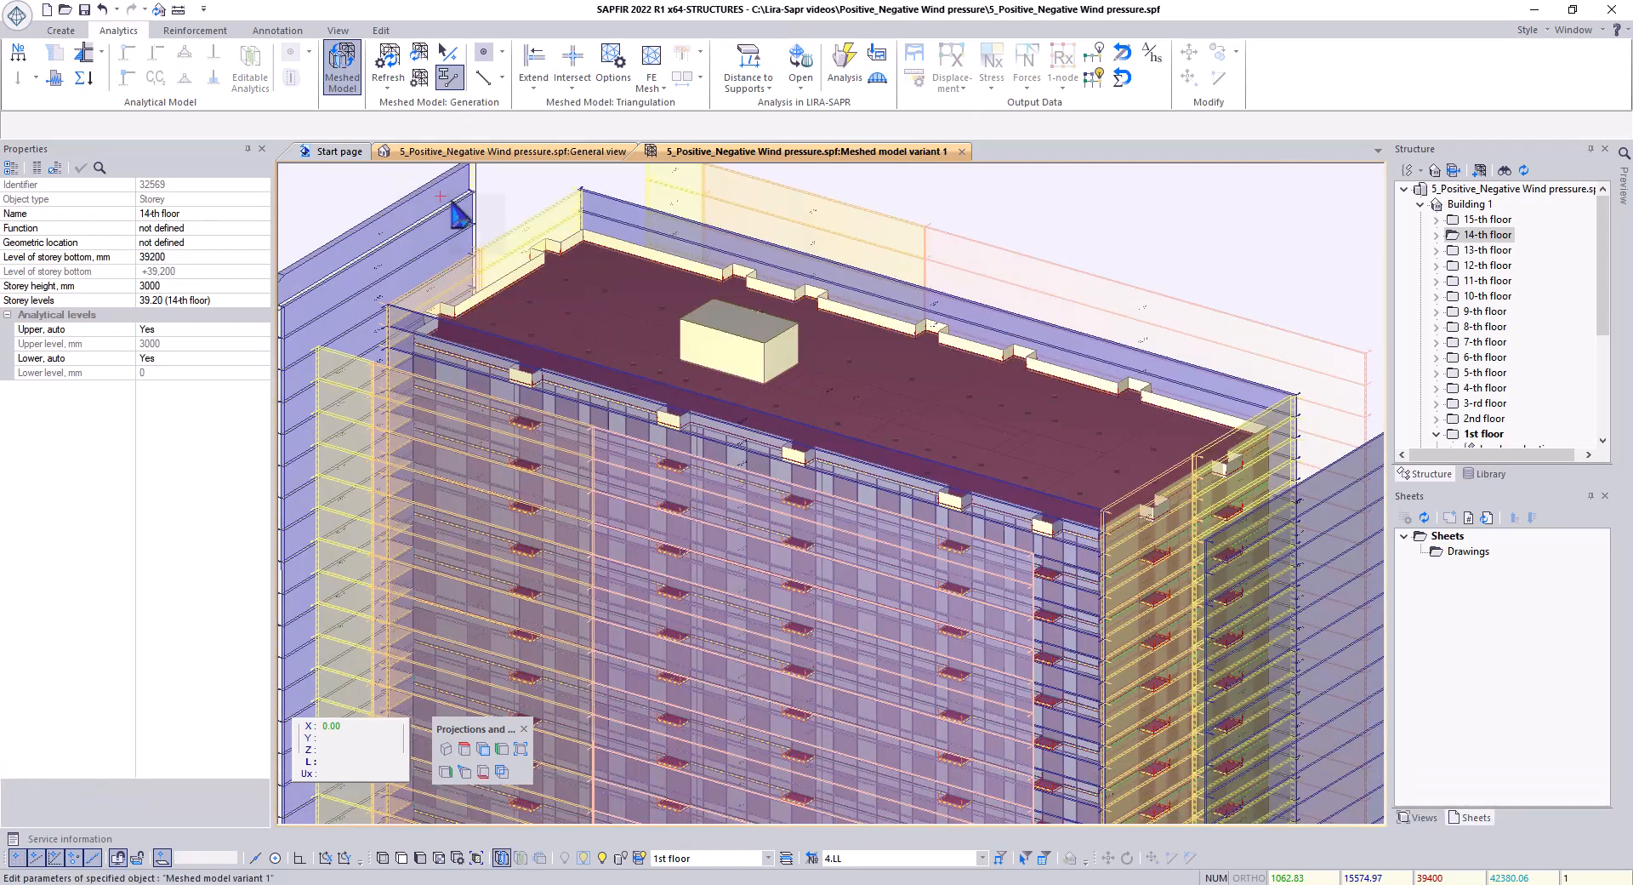
{"action": "scroll", "coordinate": [802, 293], "scroll_direction": "down", "scroll_amount": 2}
{"action": "scroll", "coordinate": [803, 294], "scroll_direction": "down", "scroll_amount": 2}
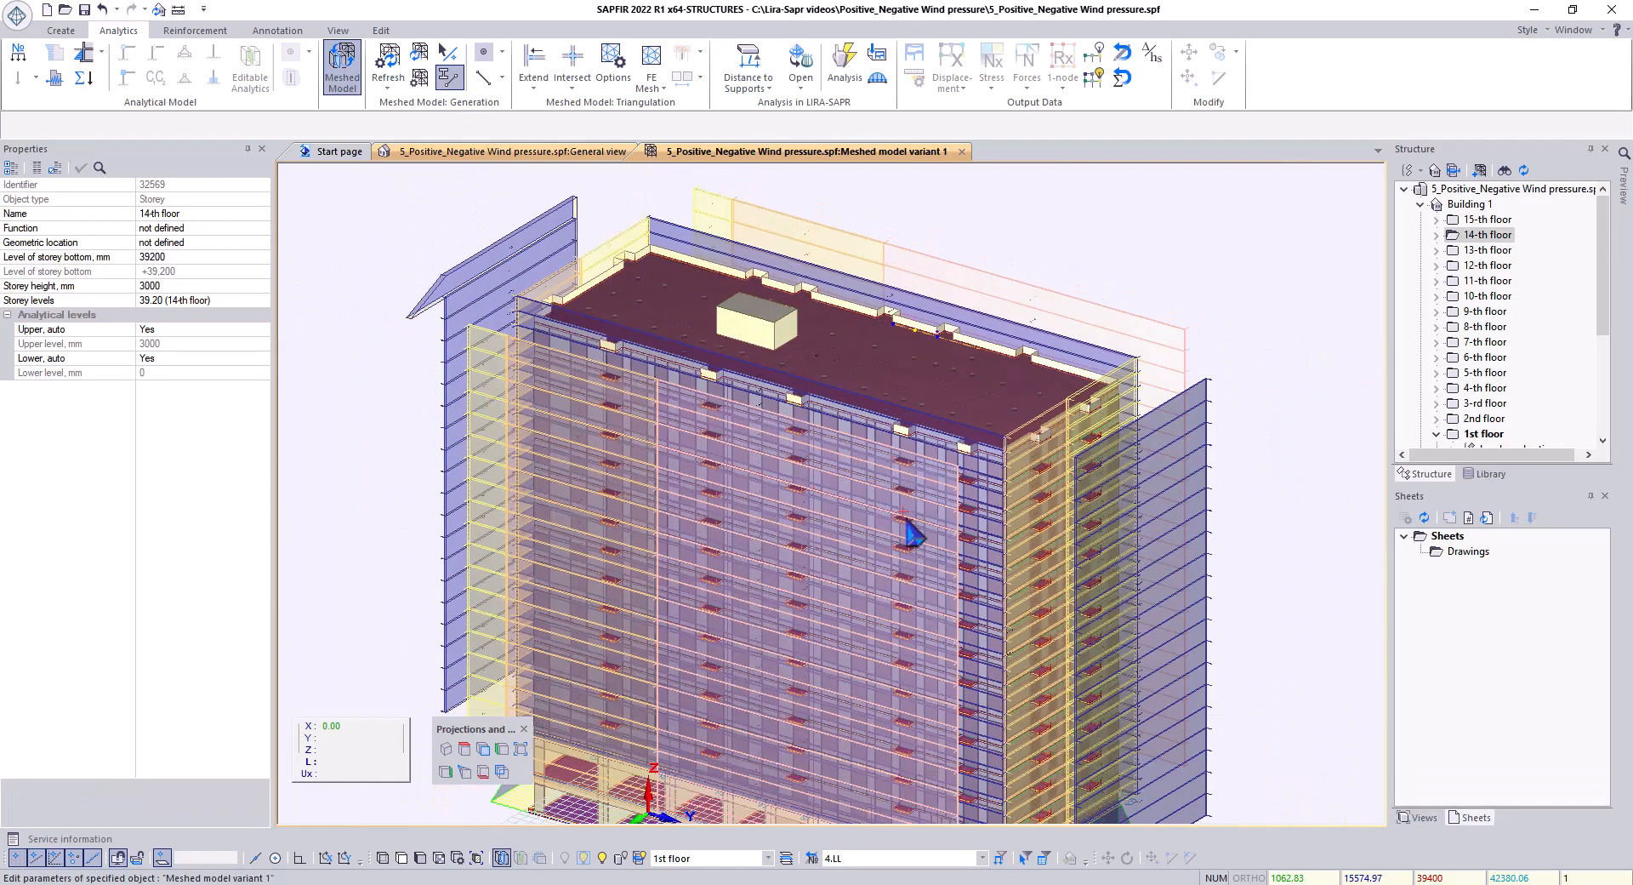
Make 8.Wind 90 the current load case and limit the displayed loads in the meshed model to it.
{"action": "left_click", "coordinate": [983, 858]}
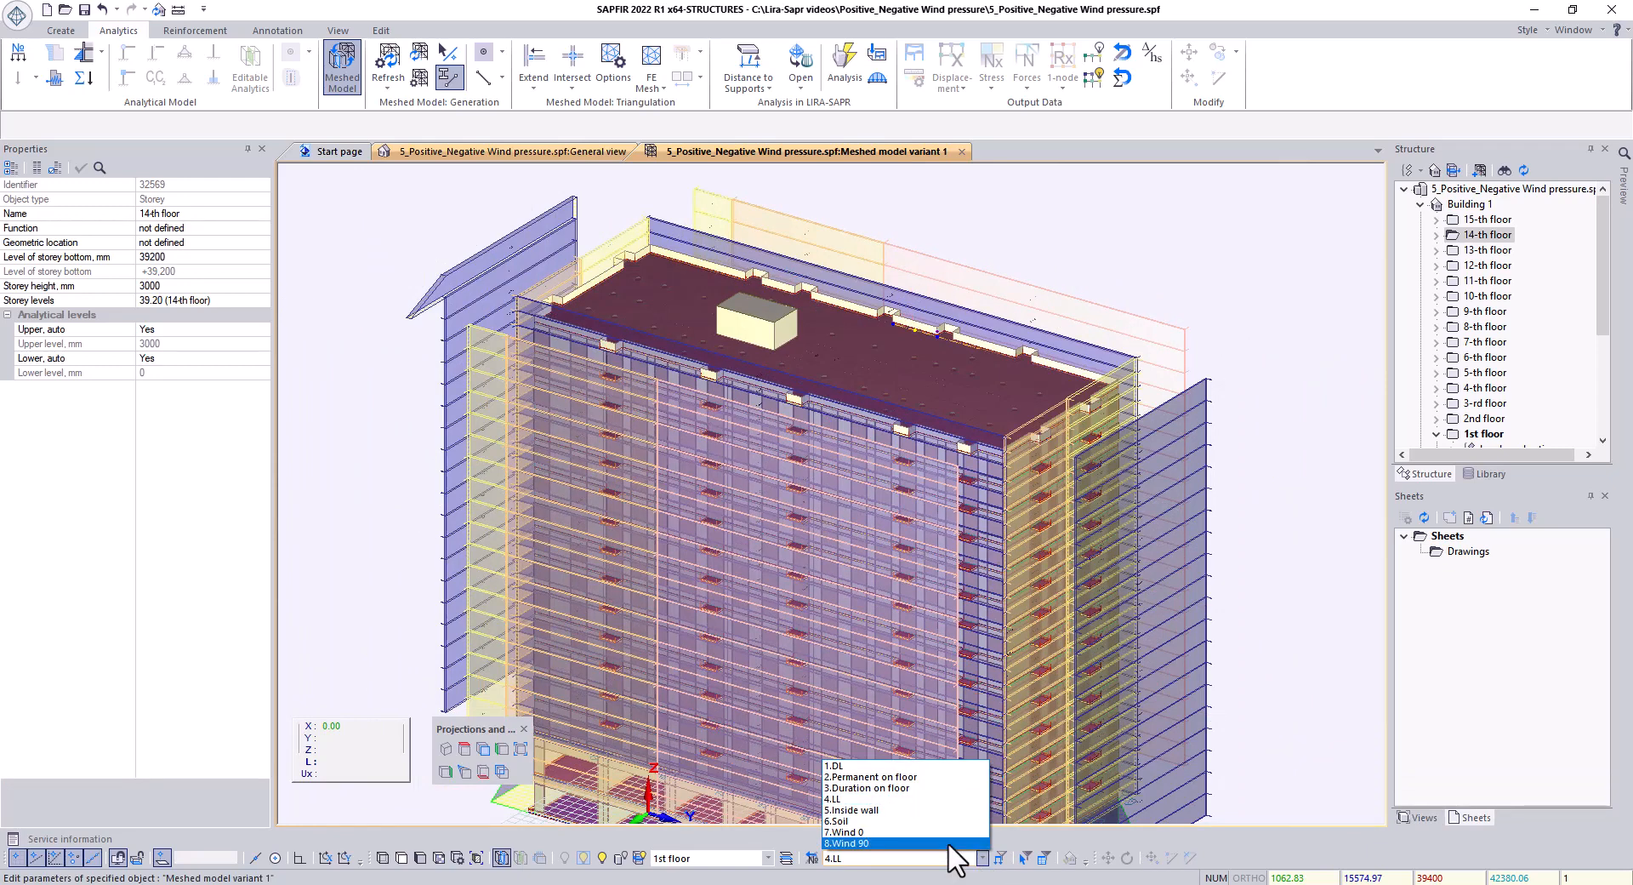
{"action": "left_click", "coordinate": [951, 843]}
{"action": "left_click", "coordinate": [1001, 858]}
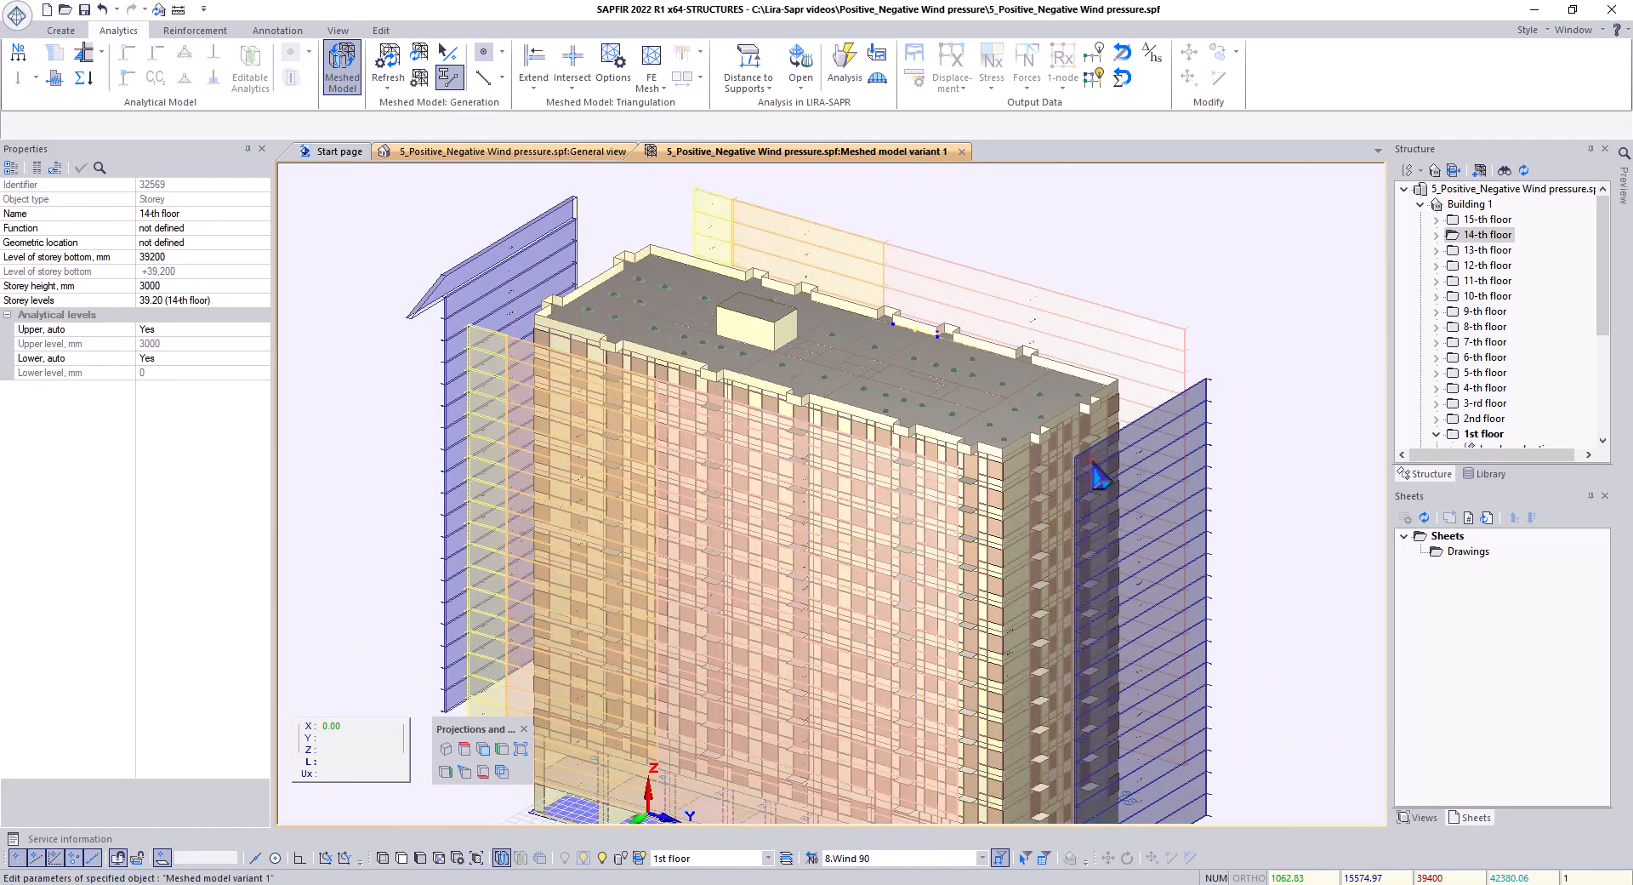
Inspect the shape and load values of the uppermost Wind 90 strip in the meshed model.
{"action": "middle_click_drag", "start_coordinate": [774, 281], "coordinate": [923, 434]}
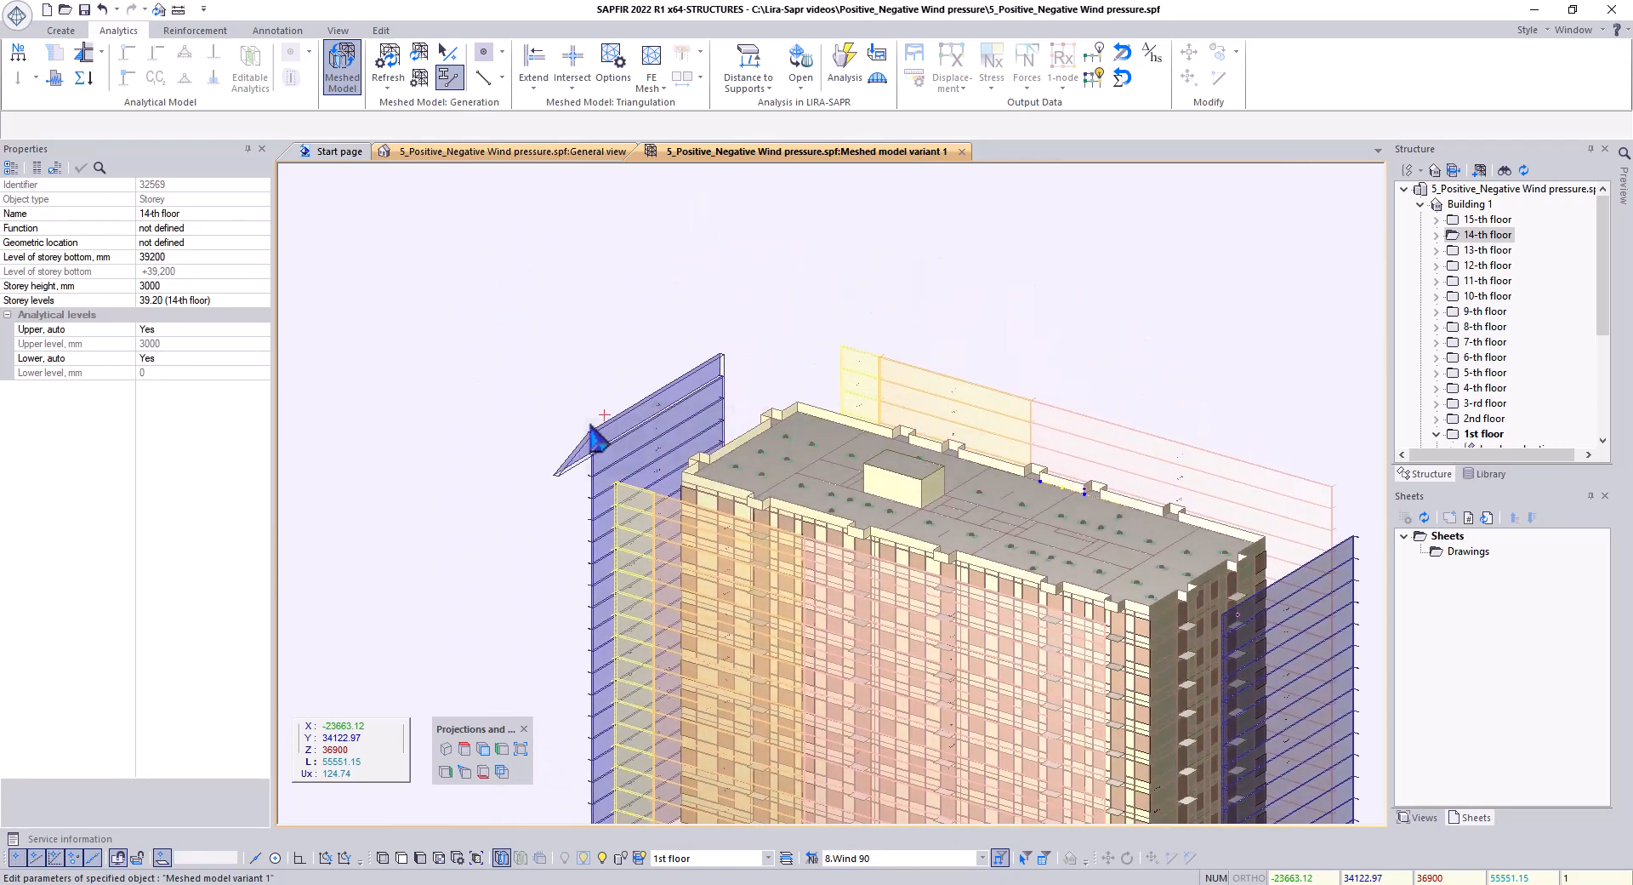
{"action": "scroll", "coordinate": [598, 440], "scroll_direction": "up", "scroll_amount": 3}
{"action": "scroll", "coordinate": [606, 444], "scroll_direction": "up", "scroll_amount": 3}
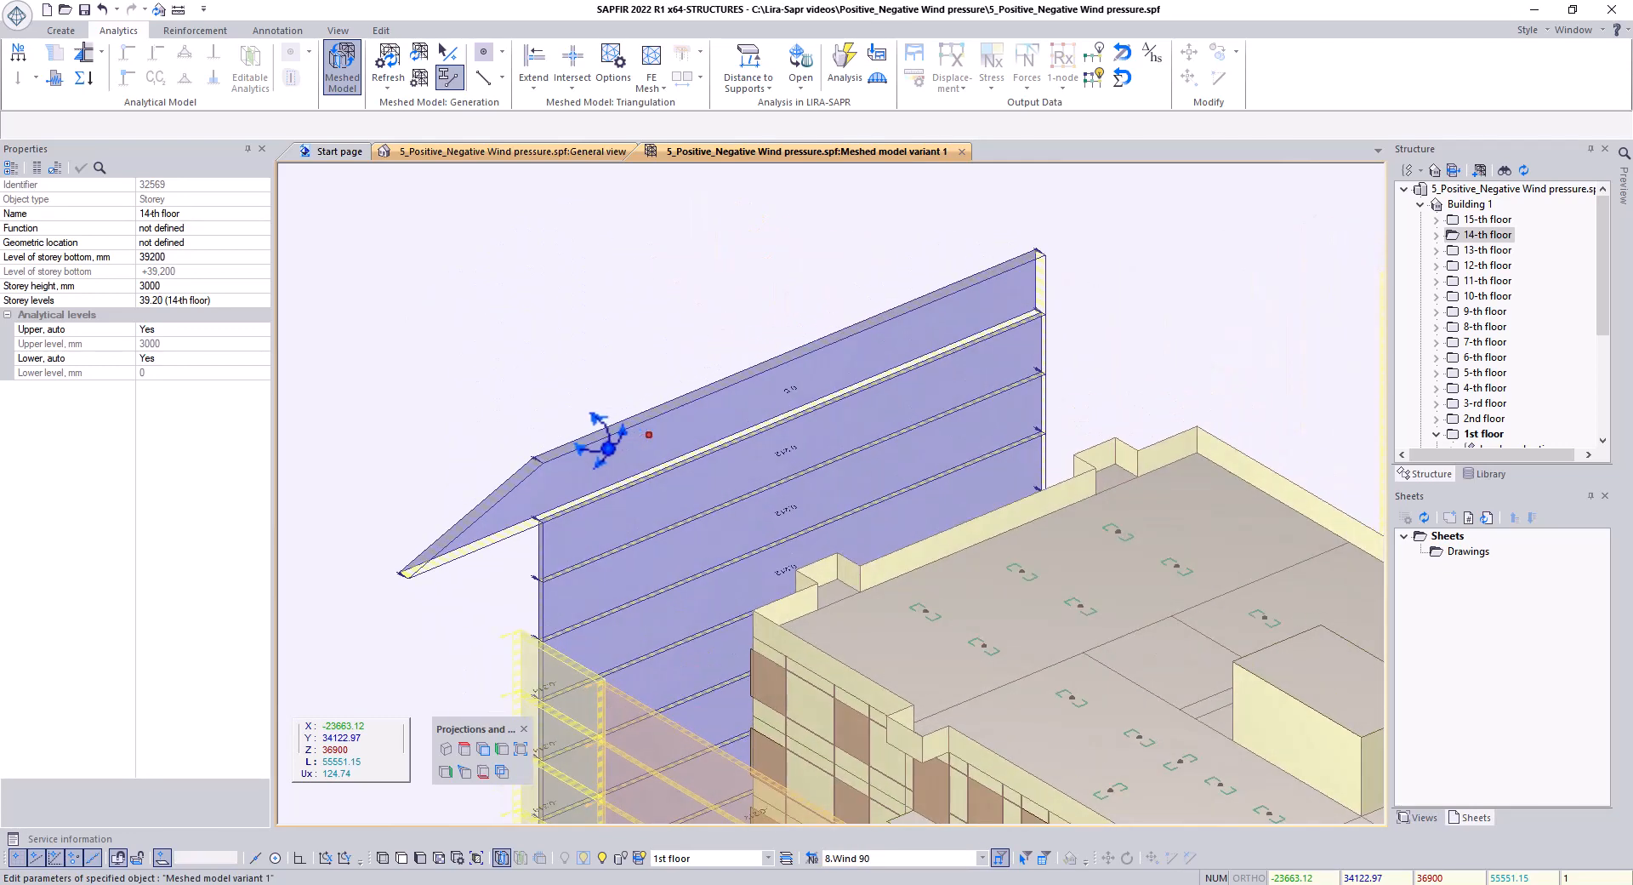
{"action": "left_click", "coordinate": [582, 473]}
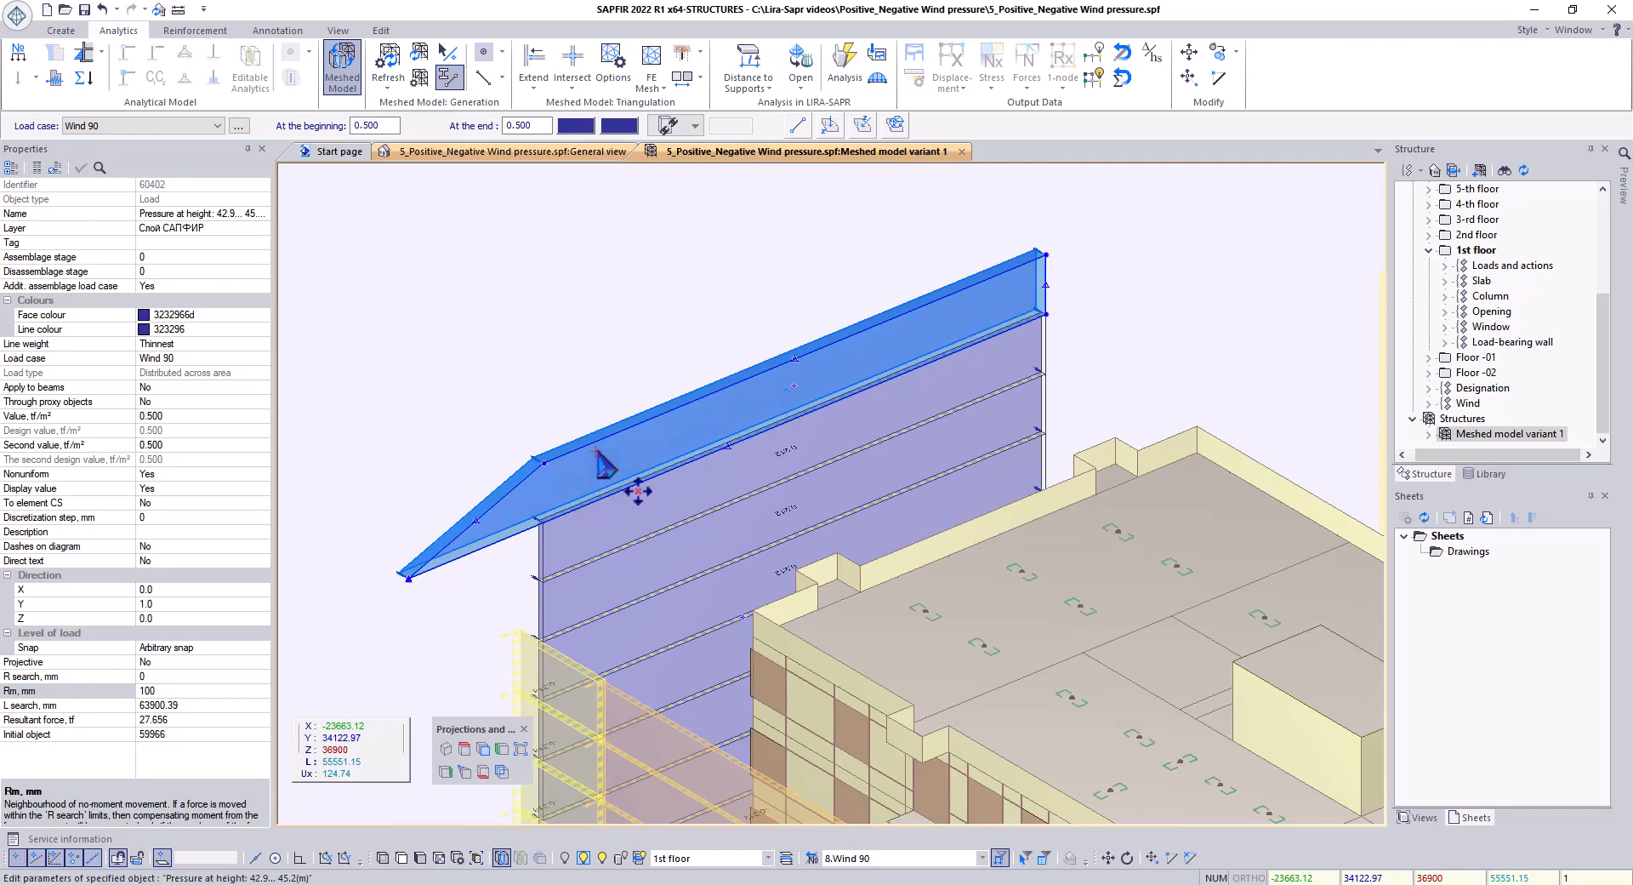
{"action": "scroll", "coordinate": [601, 308], "scroll_direction": "down", "scroll_amount": 1}
{"action": "middle_click_drag", "start_coordinate": [601, 319], "coordinate": [1140, 259]}
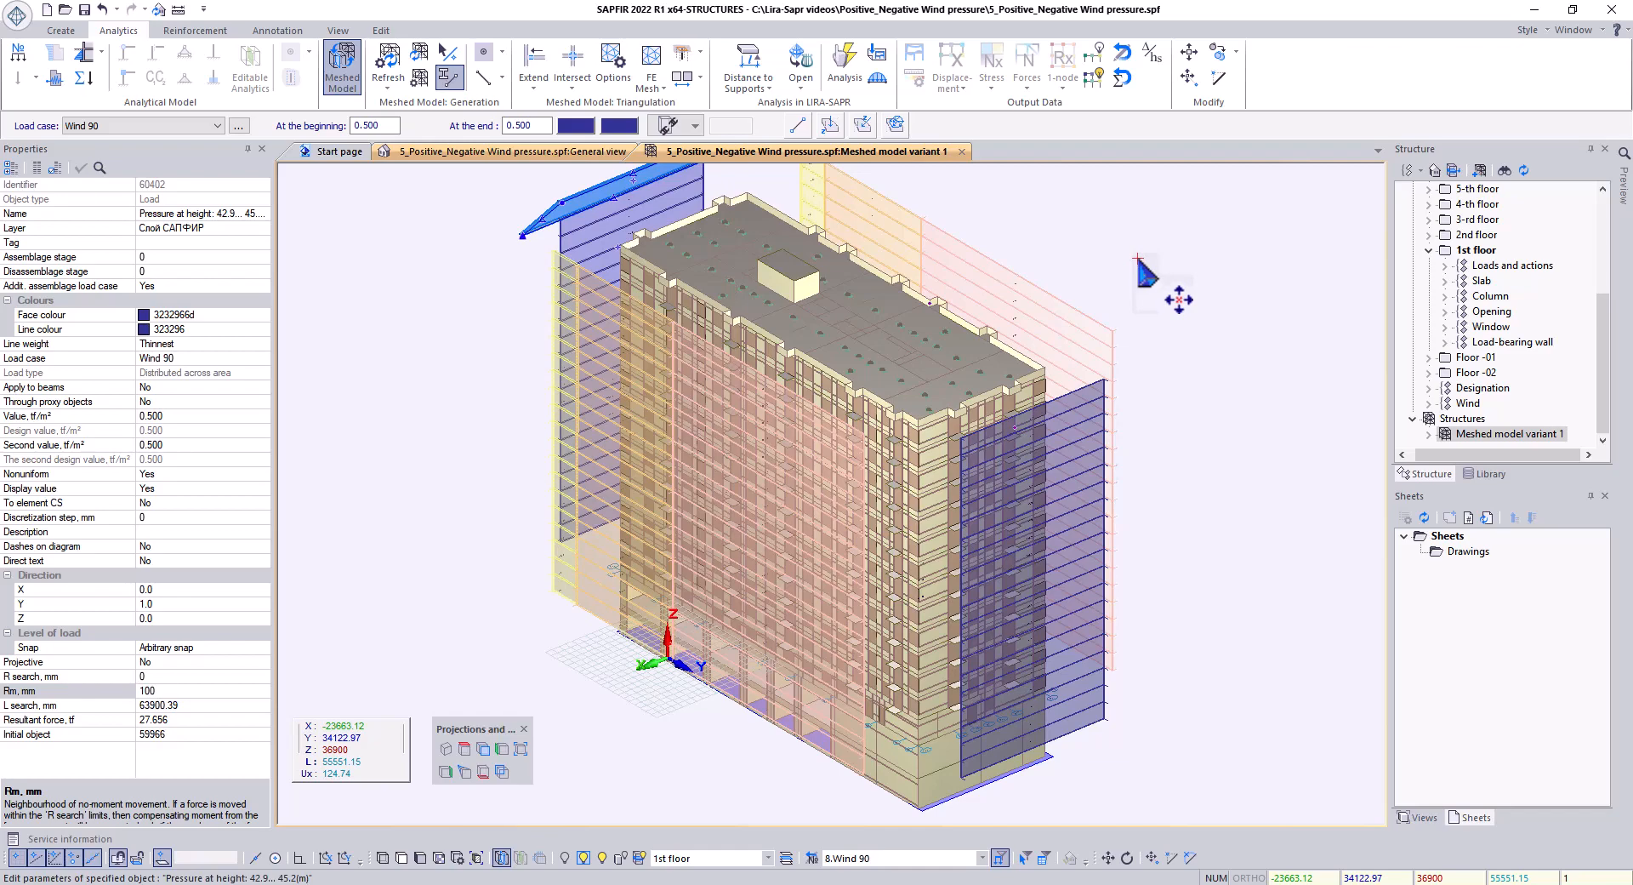
{"action": "key", "text": "Escape"}
Select a top-row window plate in the meshed model's facade and examine its stiffness parameters.
{"action": "scroll", "coordinate": [706, 332], "scroll_direction": "up", "scroll_amount": 5}
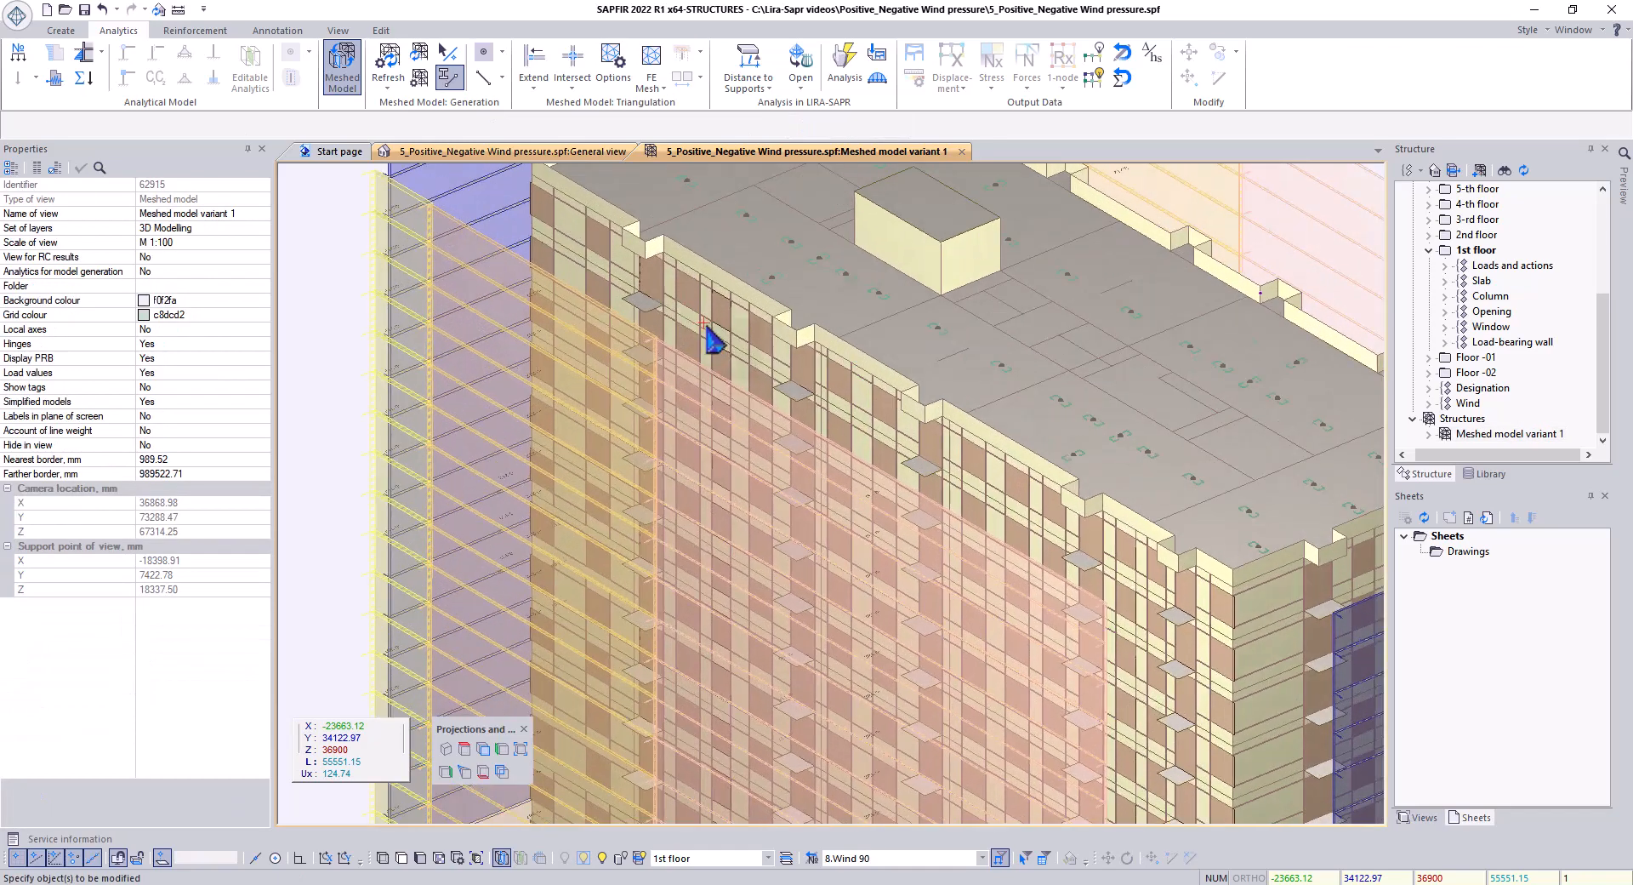
{"action": "scroll", "coordinate": [740, 346], "scroll_direction": "up", "scroll_amount": 4}
{"action": "left_click", "coordinate": [799, 350]}
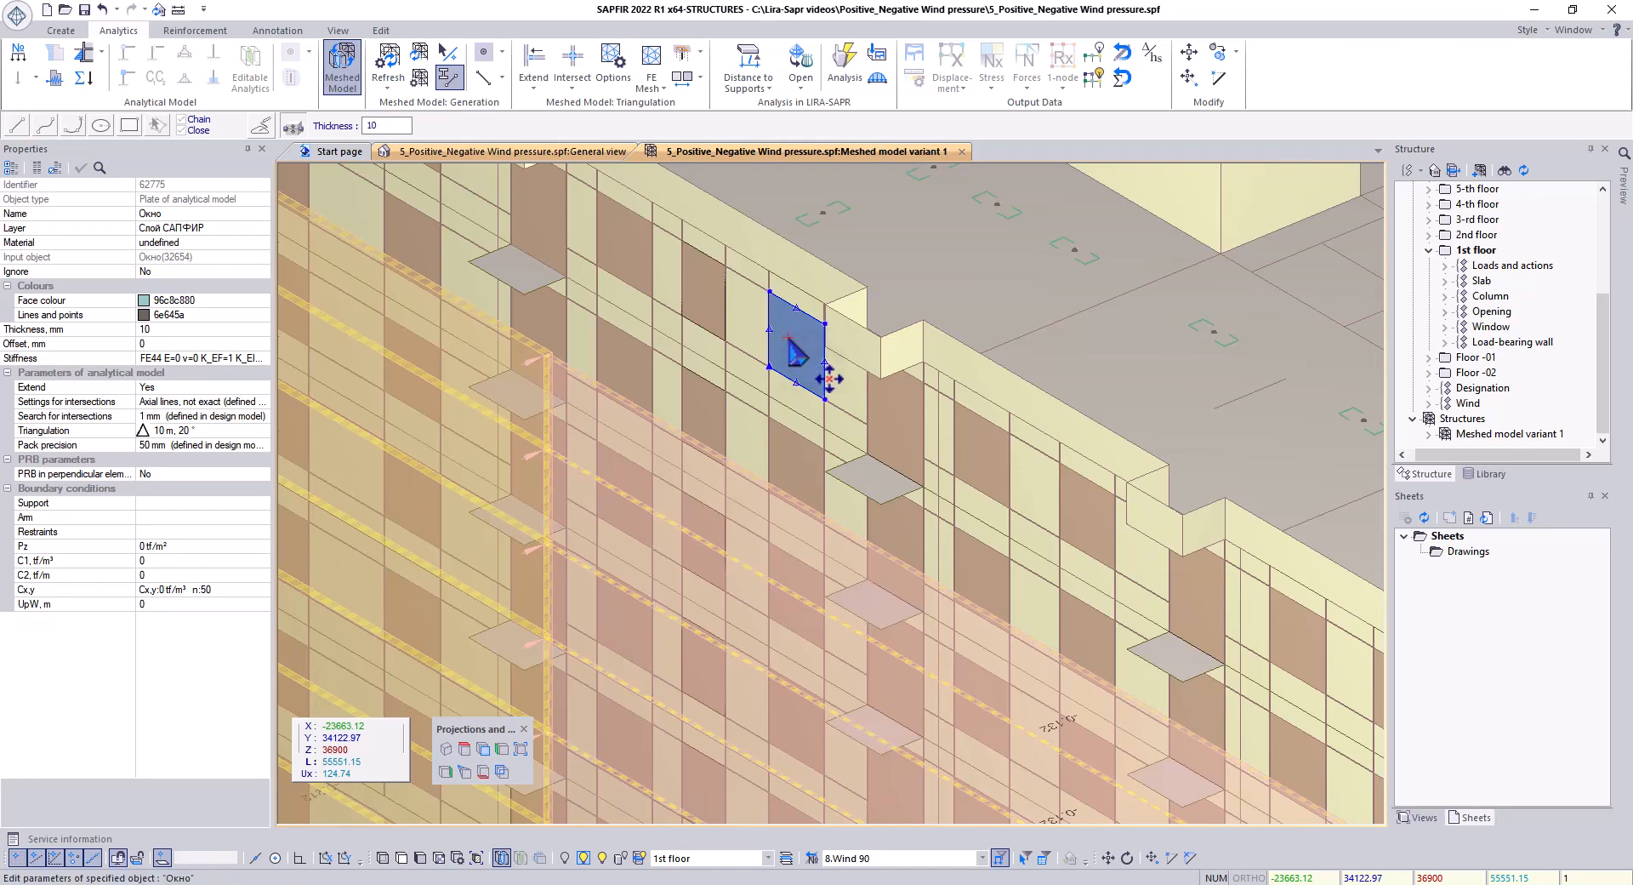
{"action": "scroll", "coordinate": [829, 379], "scroll_direction": "up", "scroll_amount": 2}
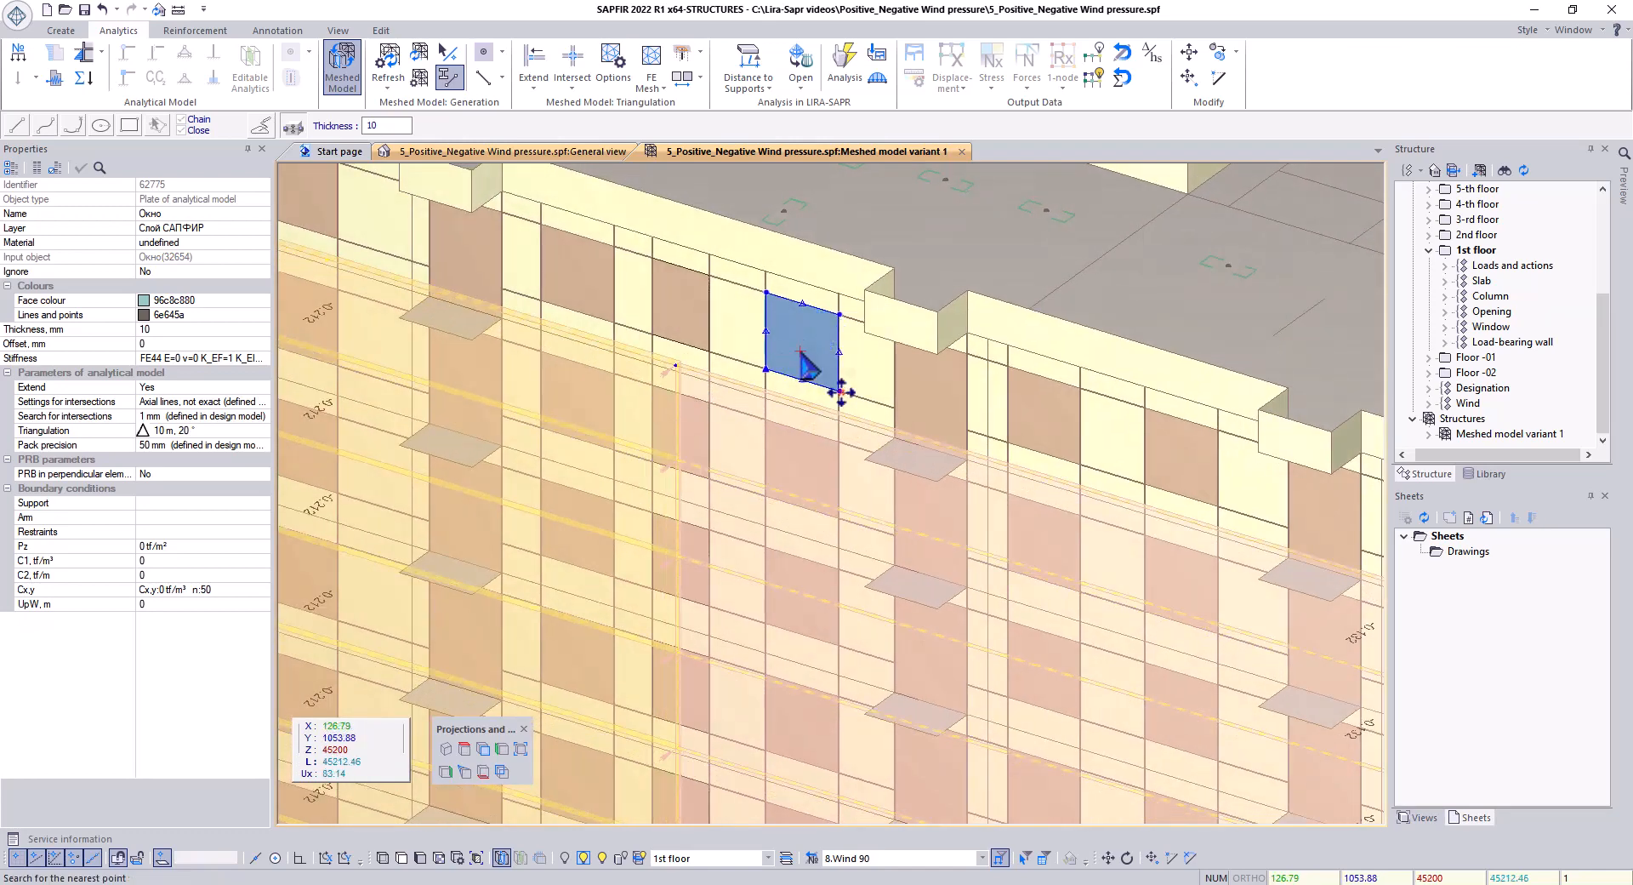
{"action": "left_click", "coordinate": [264, 358]}
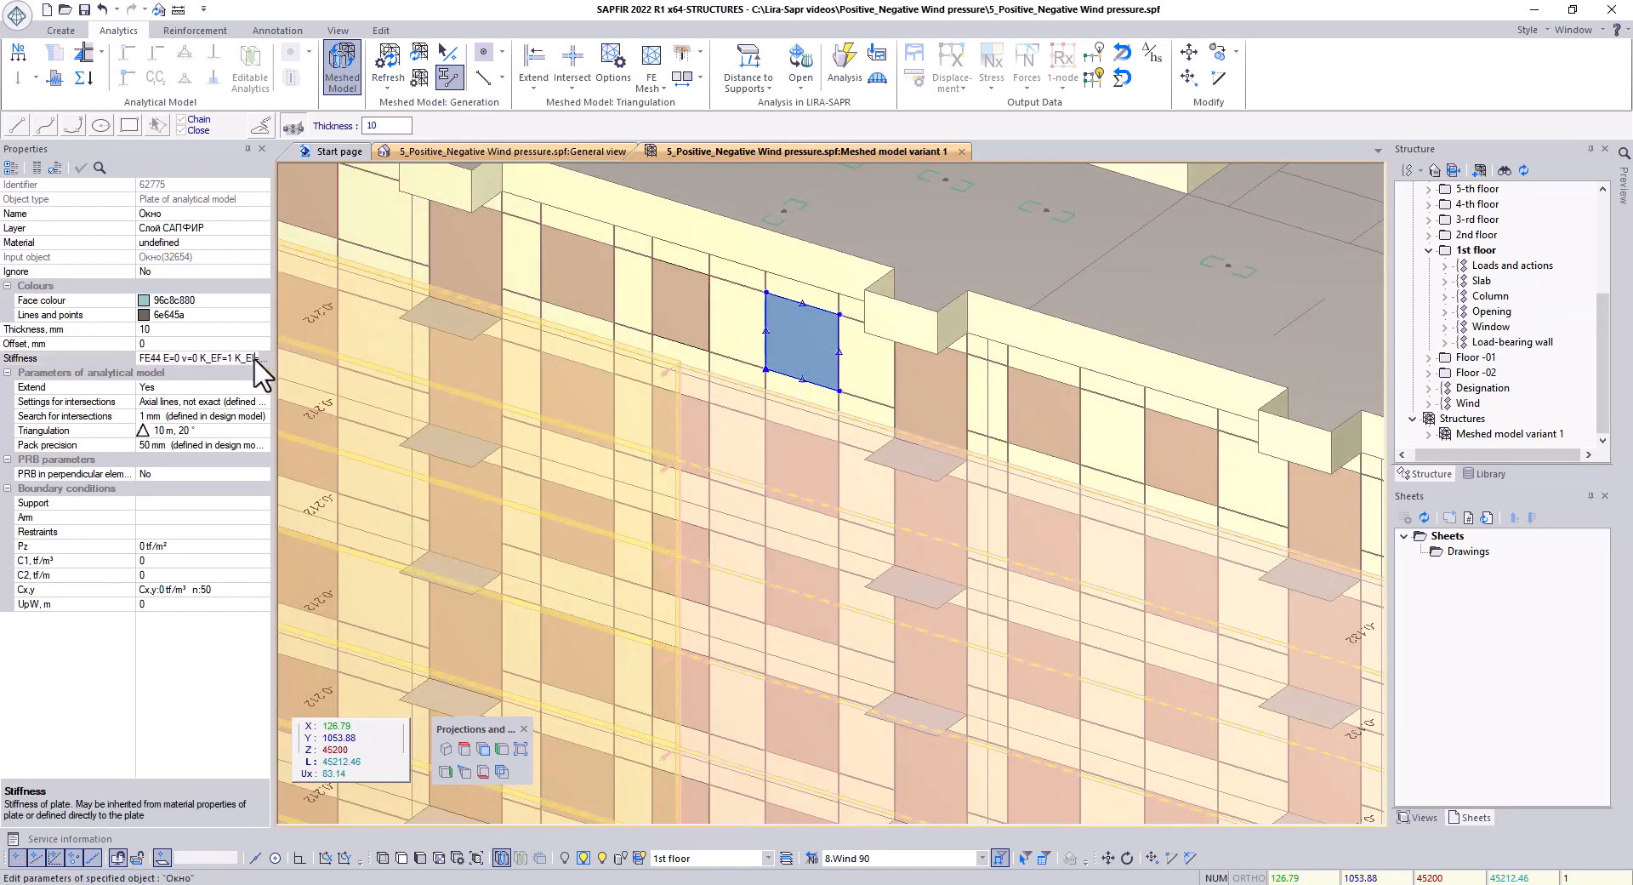
{"action": "left_click", "coordinate": [264, 357]}
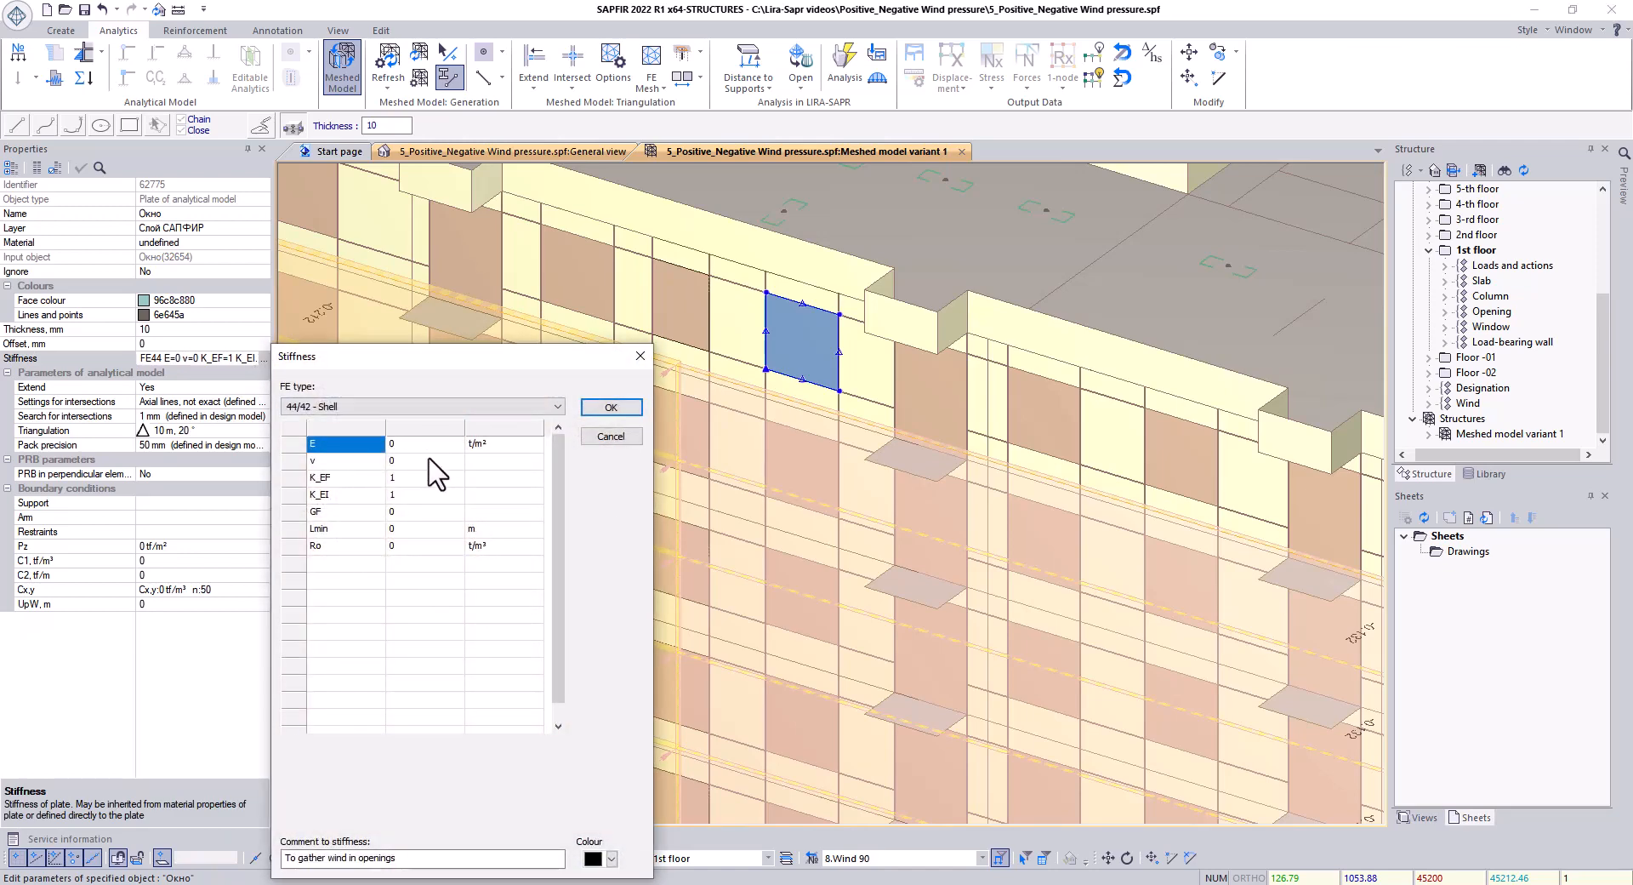
{"action": "left_click", "coordinate": [604, 408]}
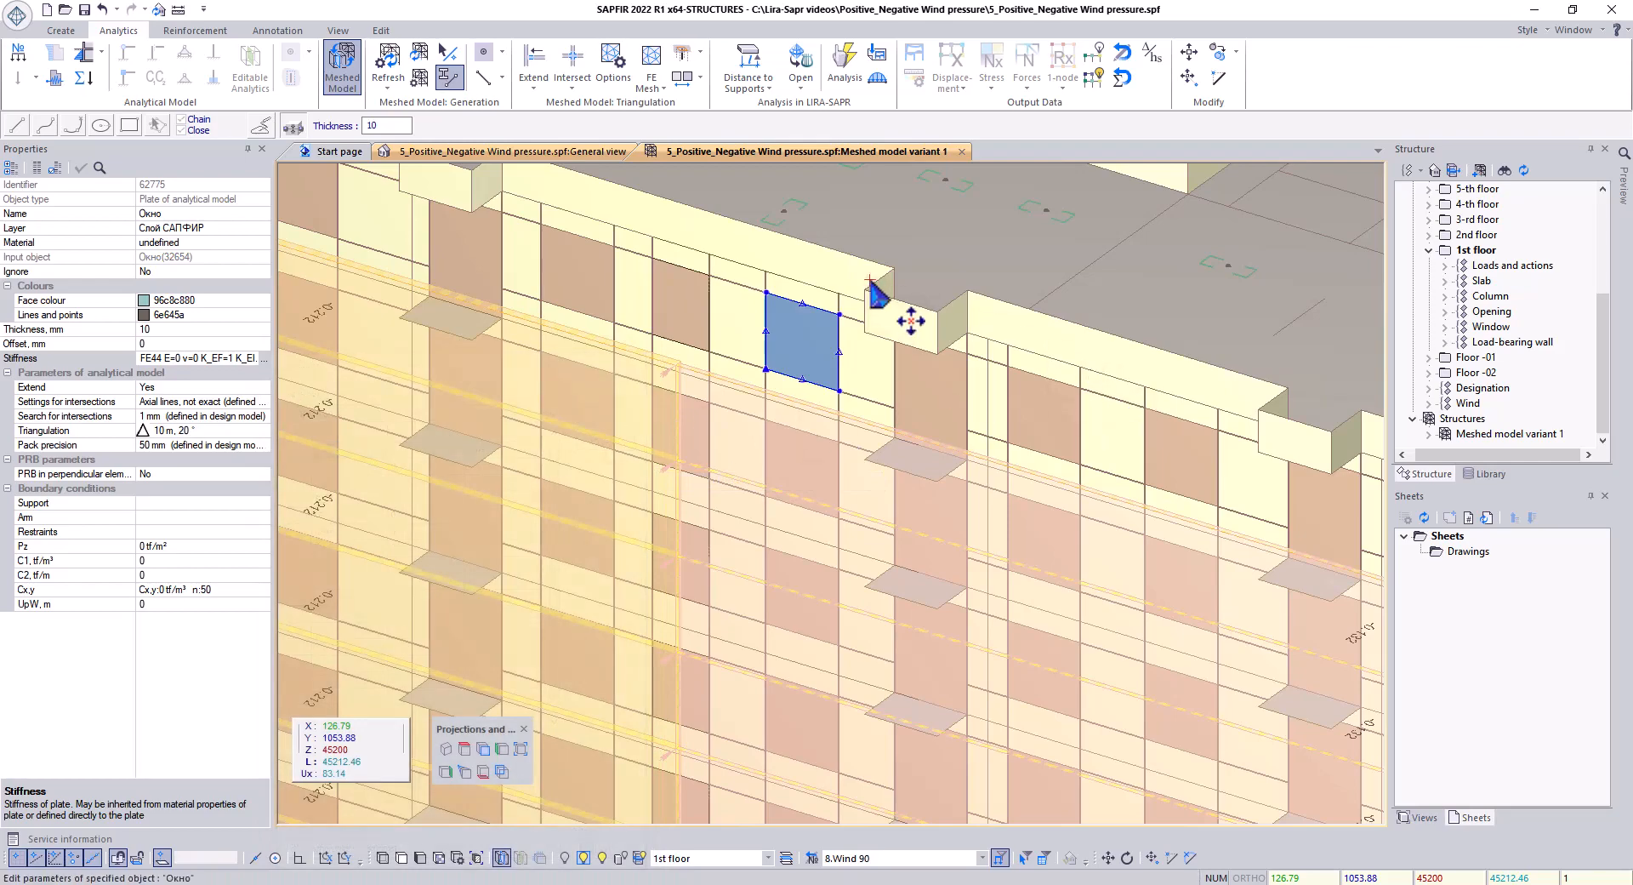
{"action": "scroll", "coordinate": [873, 285], "scroll_direction": "down", "scroll_amount": 8}
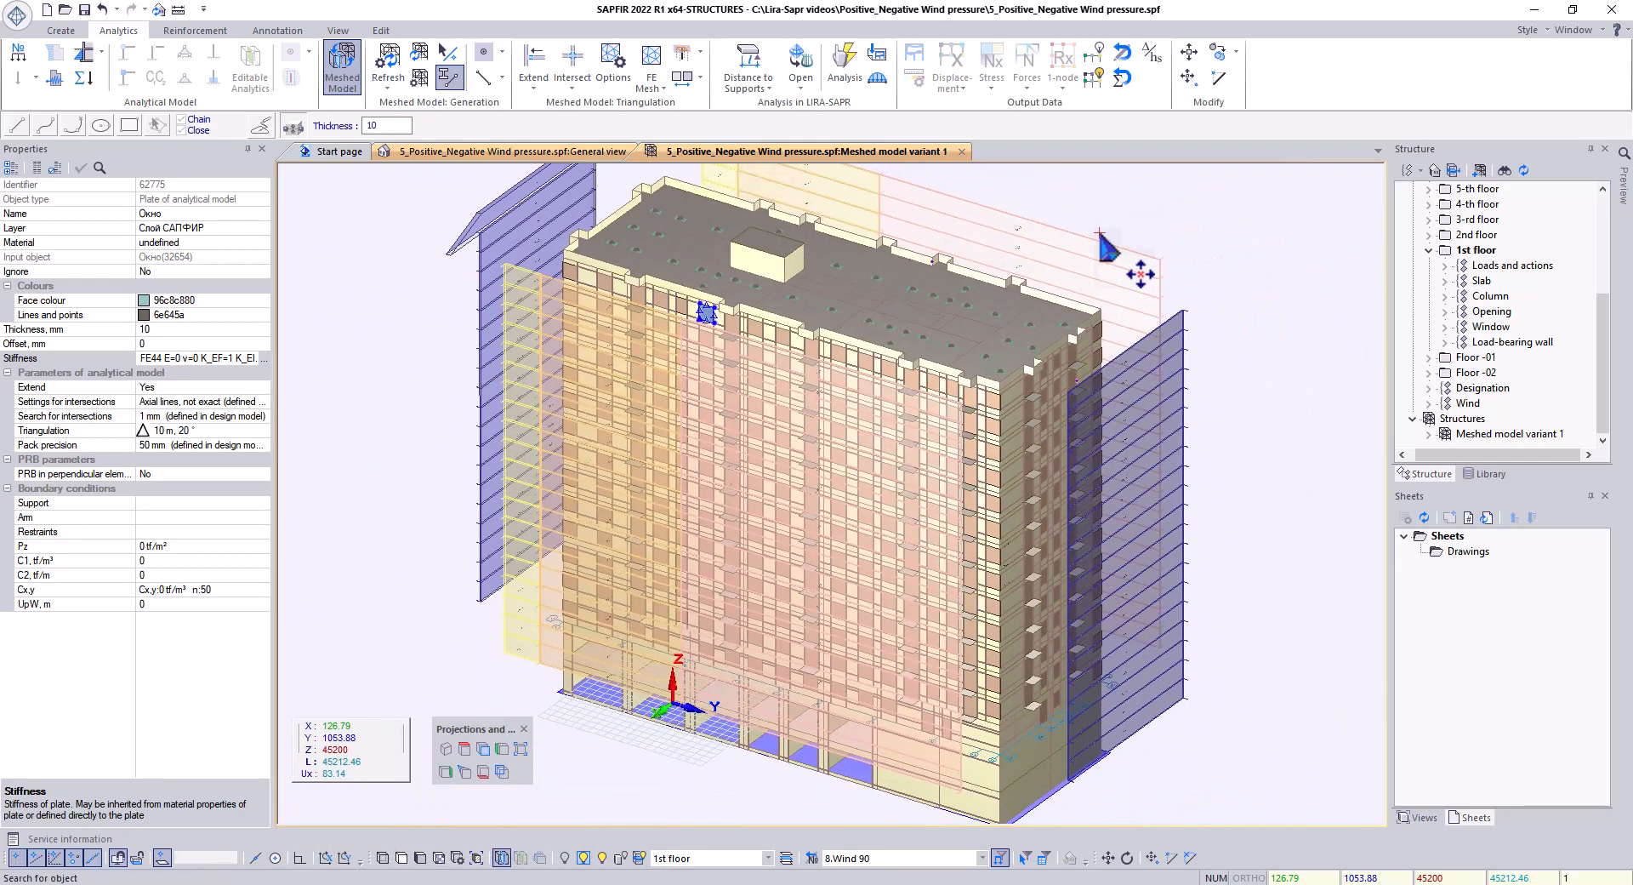